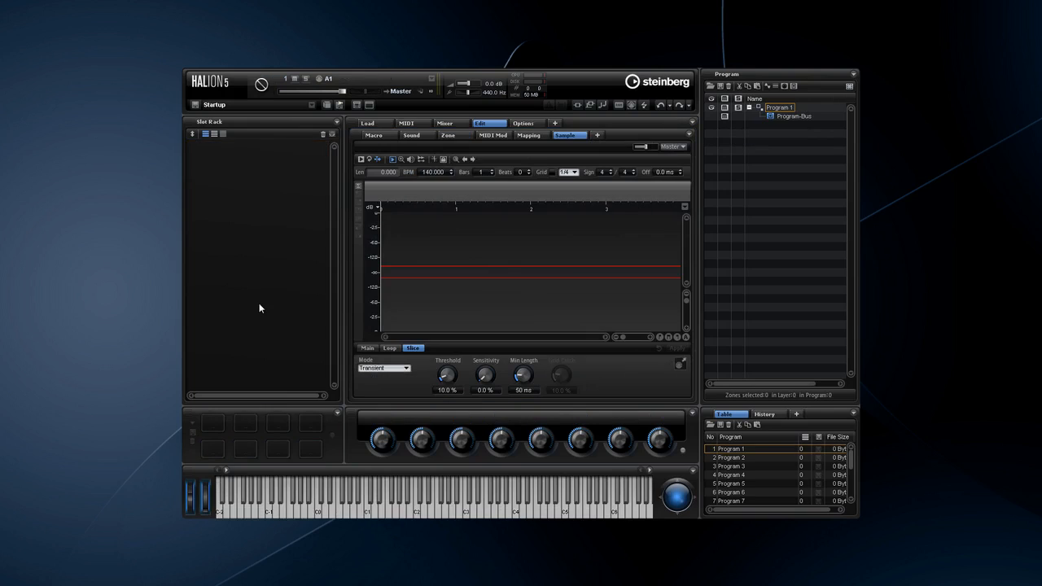
- Load the Distorted Beat sample, apply the transient slicing and set the slices' filter type to Classic
drag(0, 244, 254, 192)
click(677, 349)
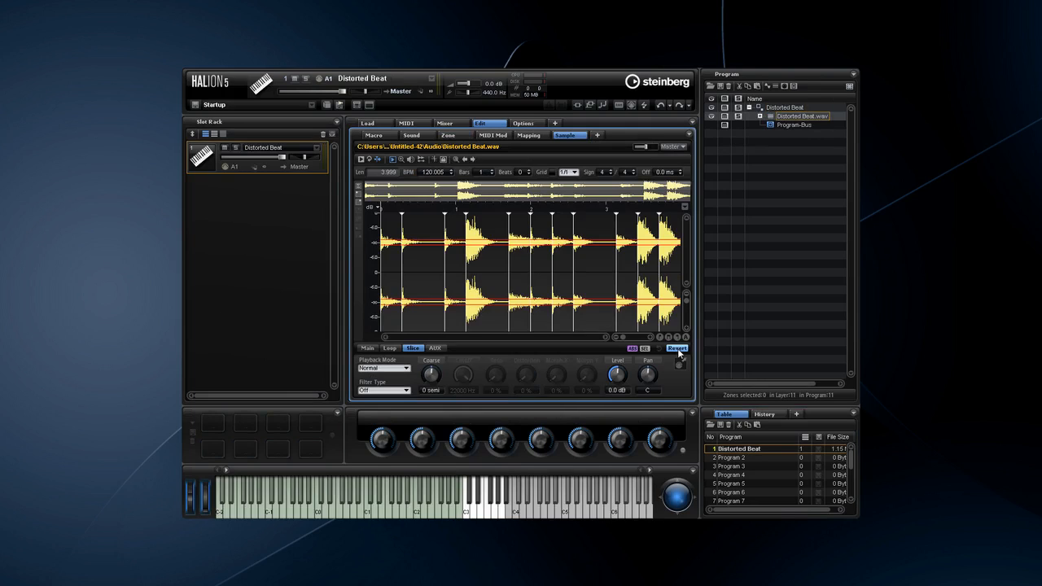
click(405, 391)
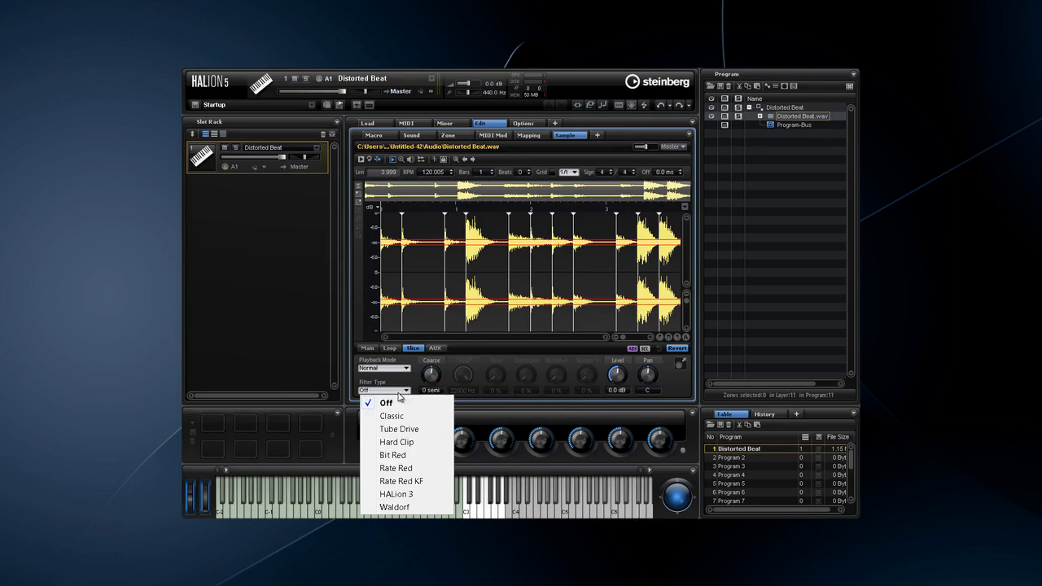
click(399, 418)
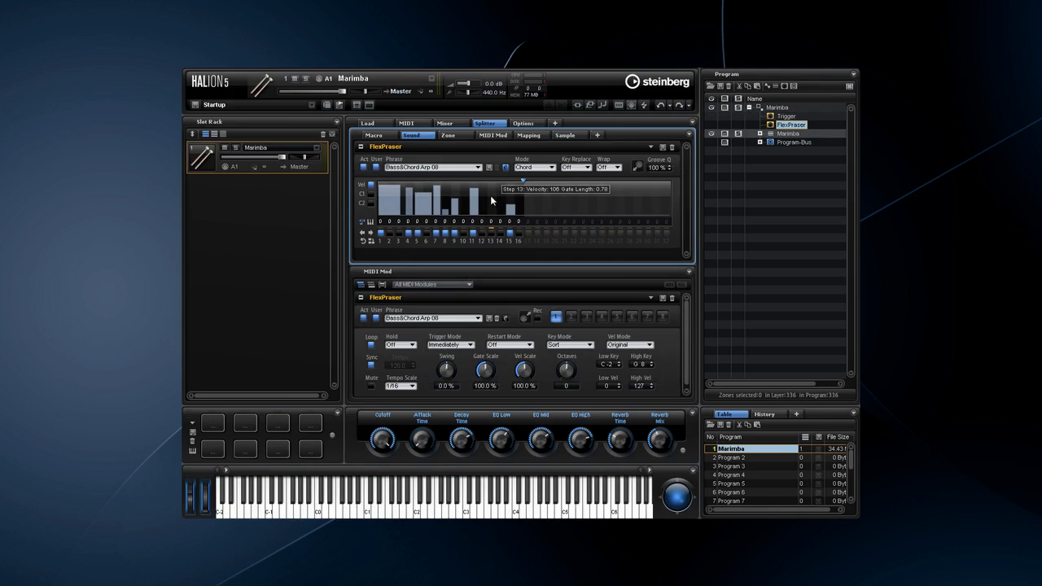
- Edit the Bass&Chord Arp 08 phrase's step notes around steps 9 to 13 and redraw controller C1 values across steps 9 to 16
click(454, 234)
click(454, 233)
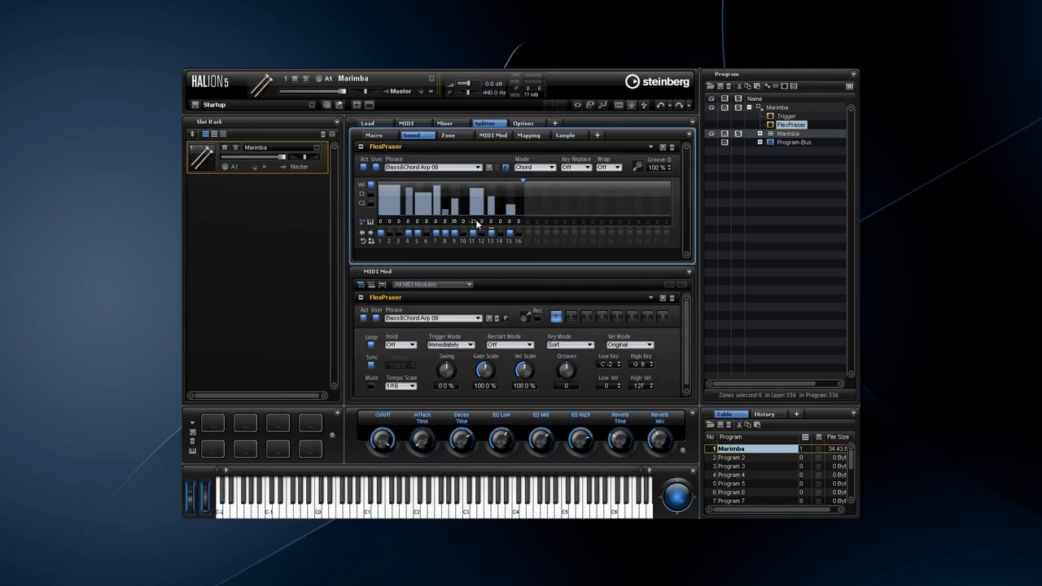
click(371, 193)
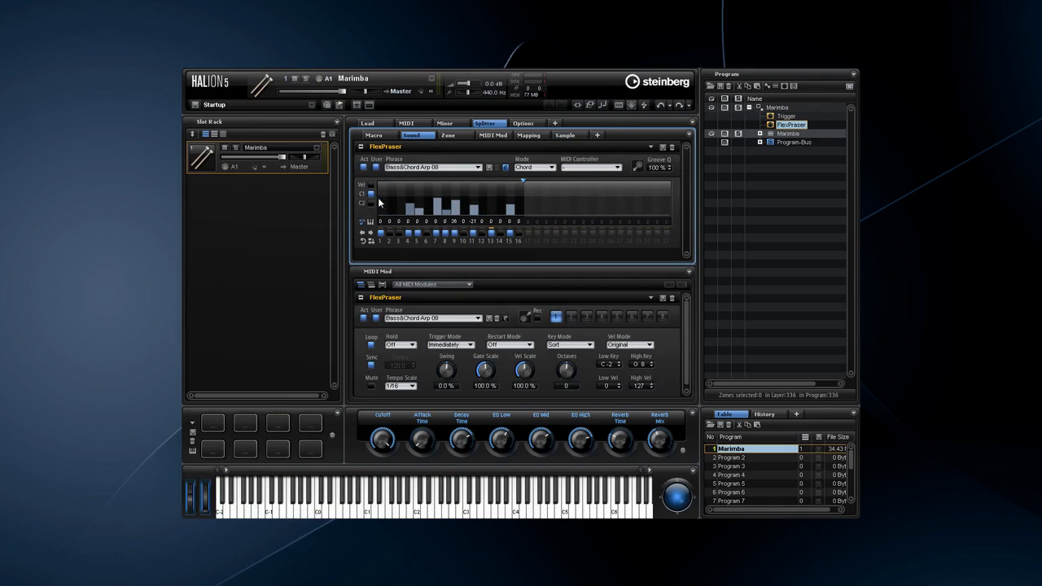
drag(451, 201, 521, 205)
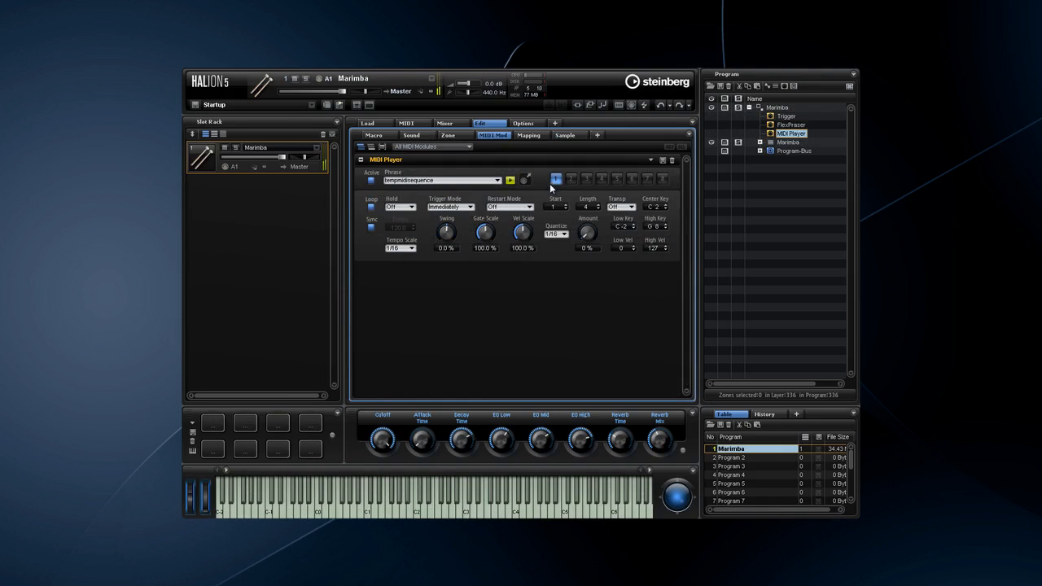
- Audition variations 2 and 3 of the Marimba MIDI Player
click(572, 178)
click(586, 179)
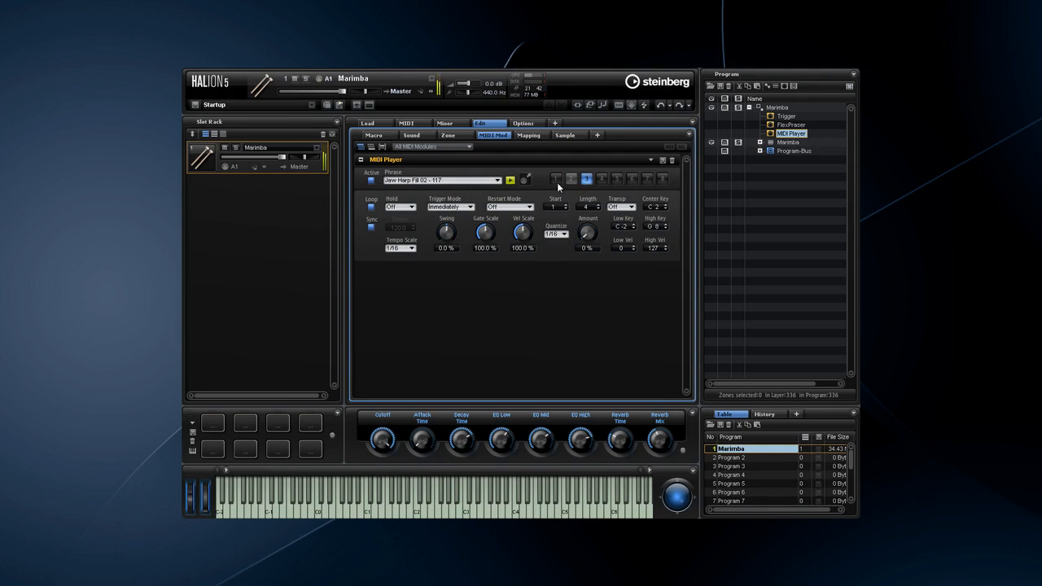
click(510, 182)
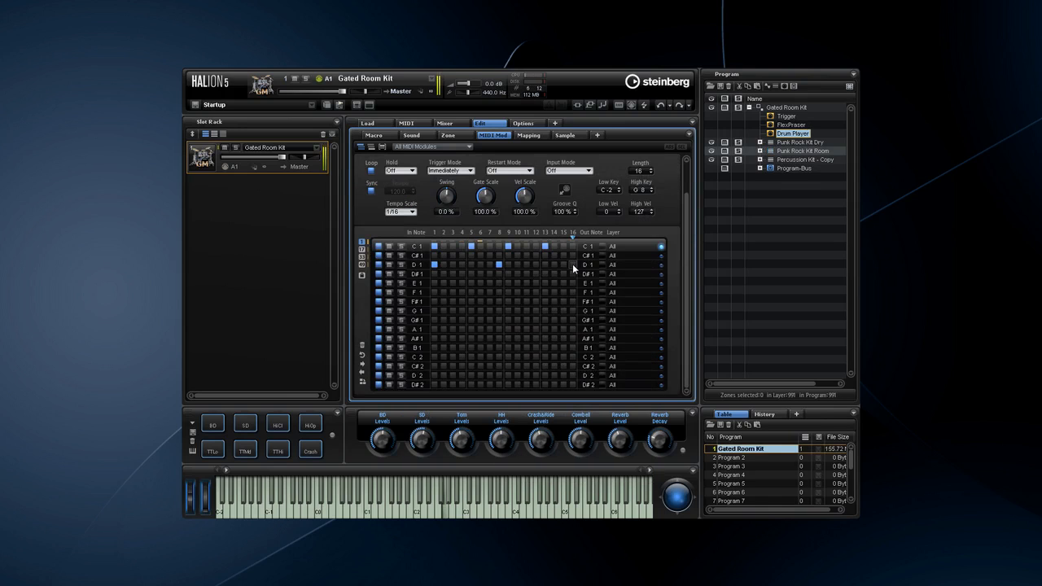
- Program the Drum Player with D#1 hits on steps 5, 8 and 11 and E1 hits on steps 6 to 12
click(527, 274)
click(499, 273)
click(470, 274)
click(481, 283)
click(489, 283)
click(499, 282)
click(508, 282)
click(517, 282)
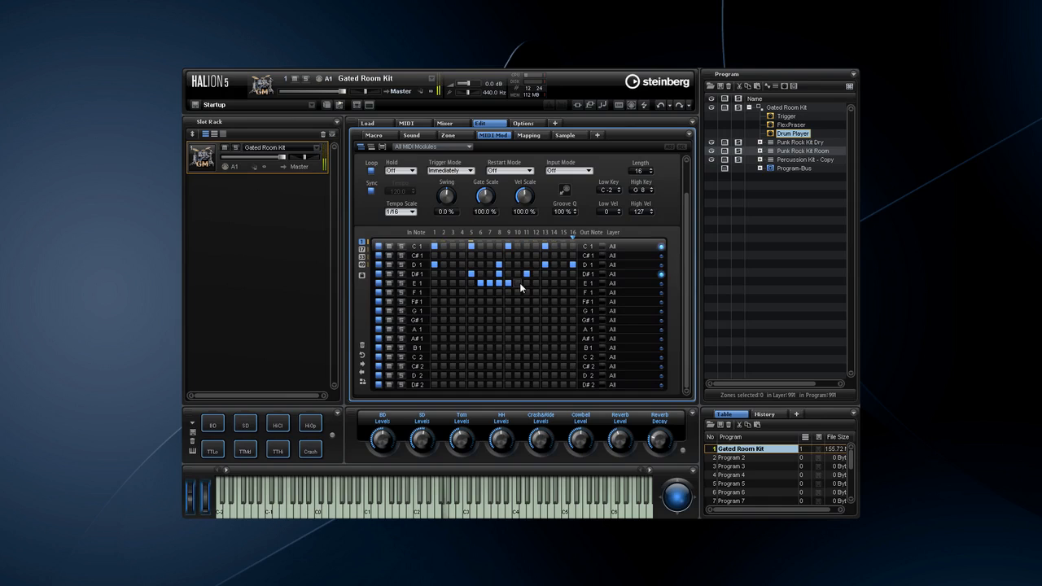
click(527, 282)
click(535, 282)
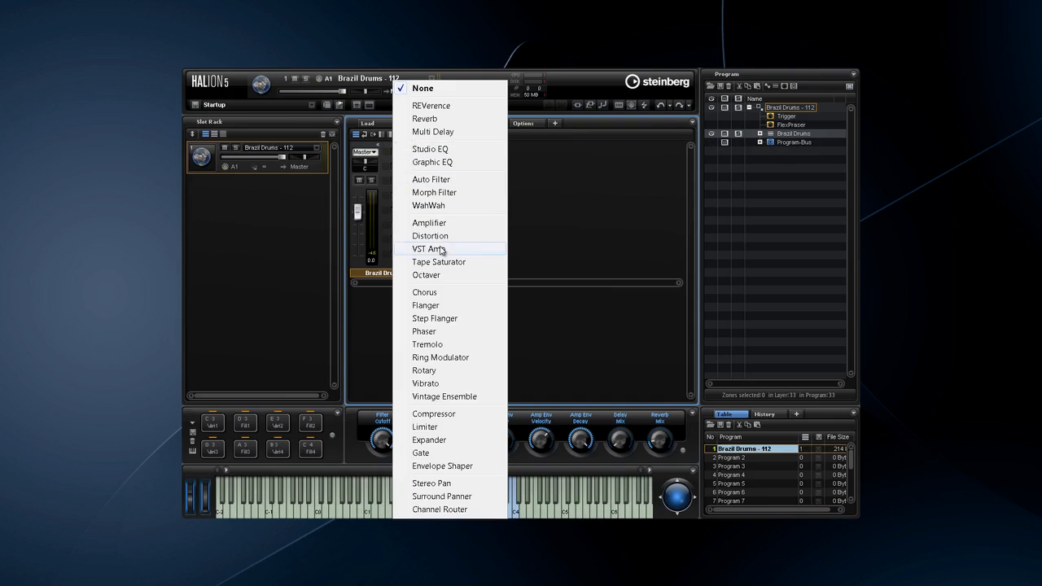
key(Escape)
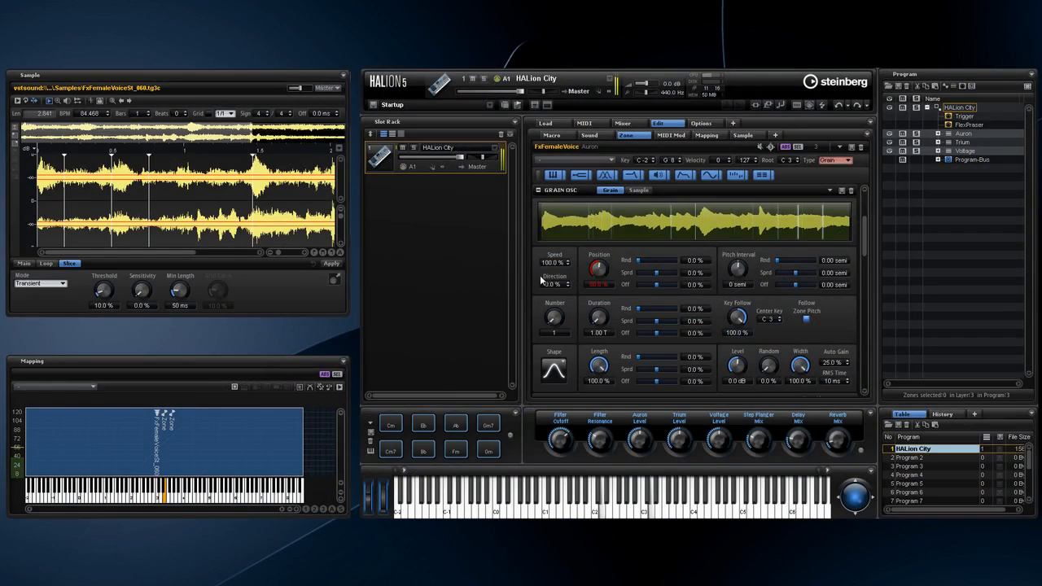
- Raise the grain oscillator's position and adjust its position spread and random amounts
drag(599, 268, 600, 242)
drag(656, 272, 675, 272)
click(660, 261)
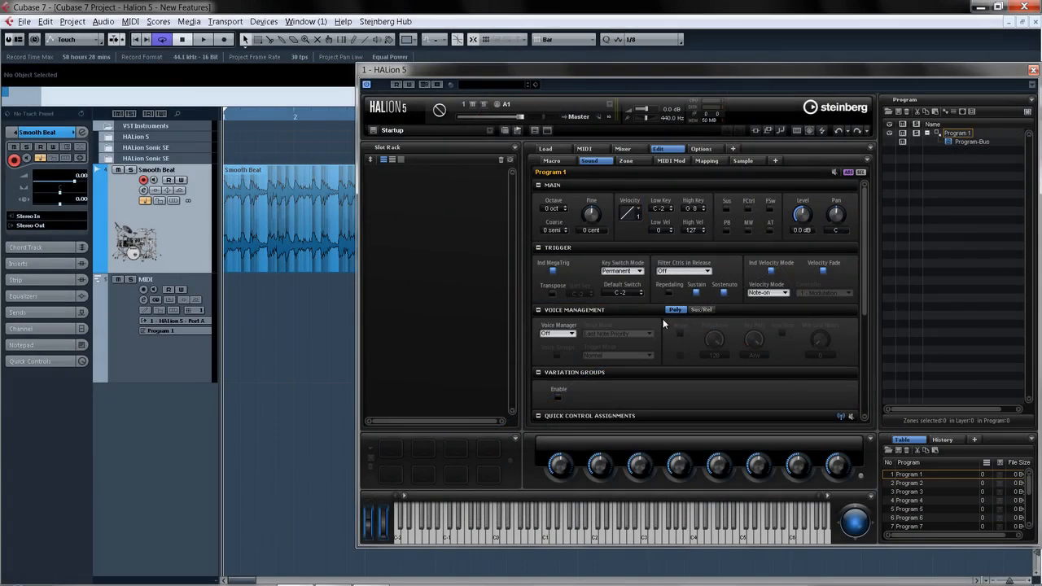
- Load Program 1 into the Slot Rack and import the Smooth Beat audio event into it as a sample
drag(908, 475, 440, 235)
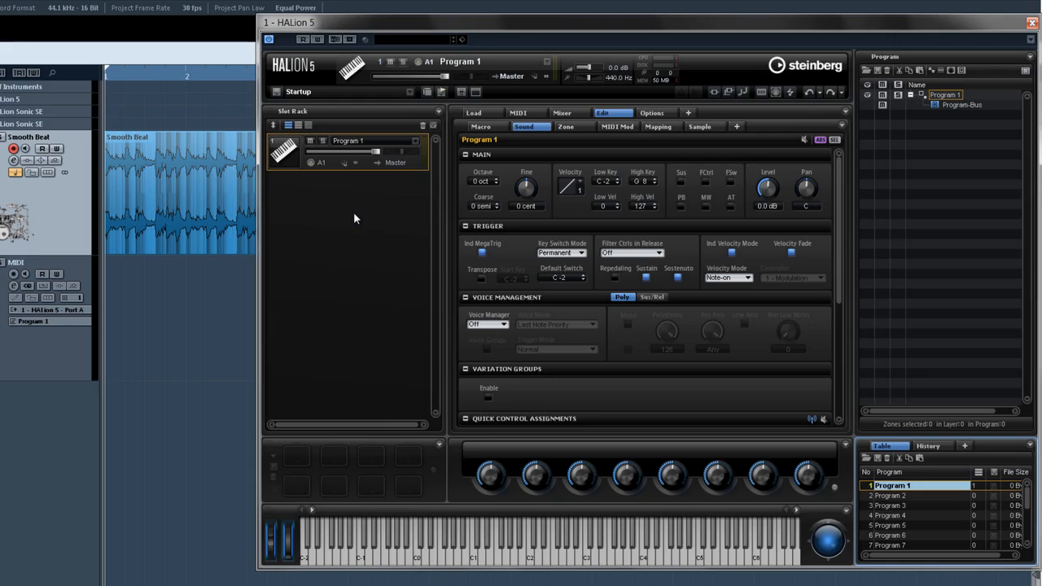
drag(230, 197, 954, 102)
click(955, 105)
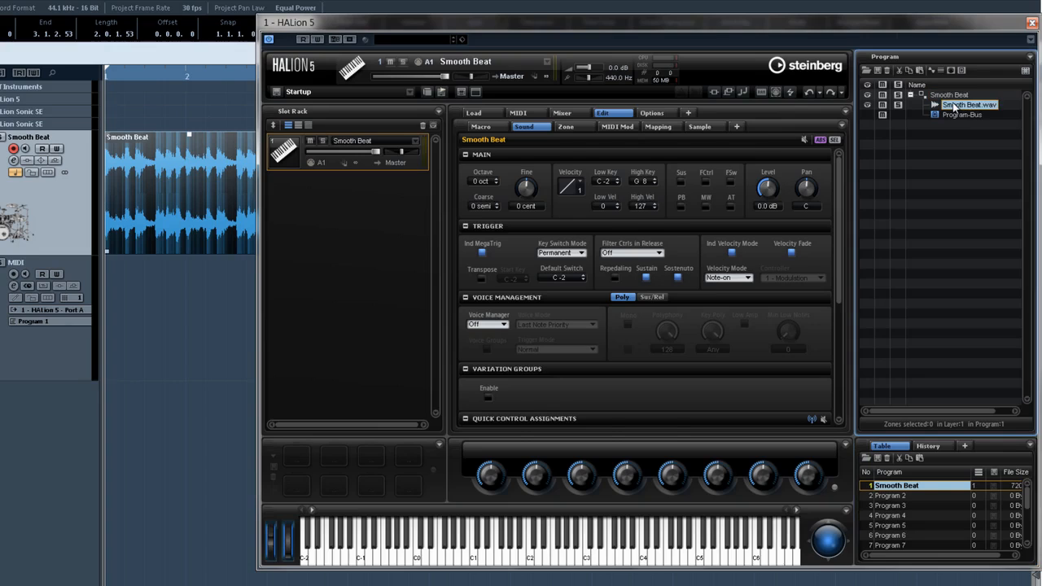
- Replace the program's sample with Slow Drive from the A1 Best samples/Work in progress folder and select its zone
click(479, 113)
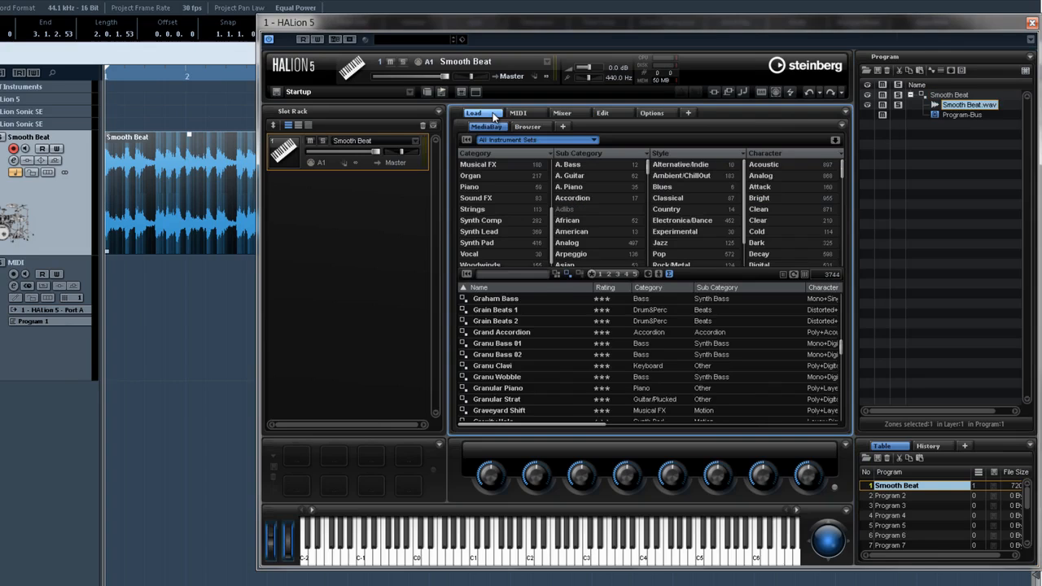
click(523, 128)
click(502, 232)
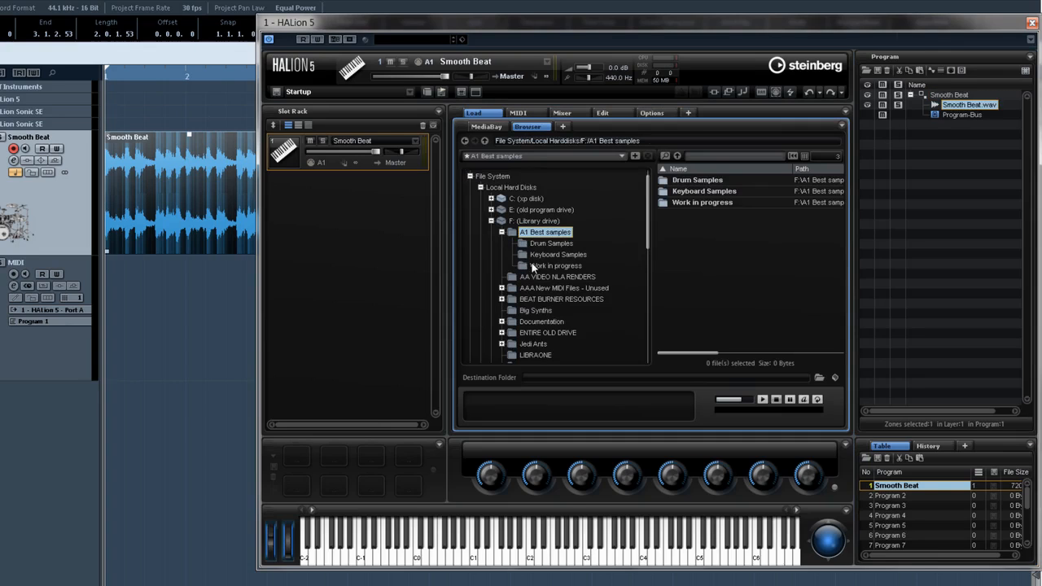
click(544, 265)
drag(688, 192, 941, 99)
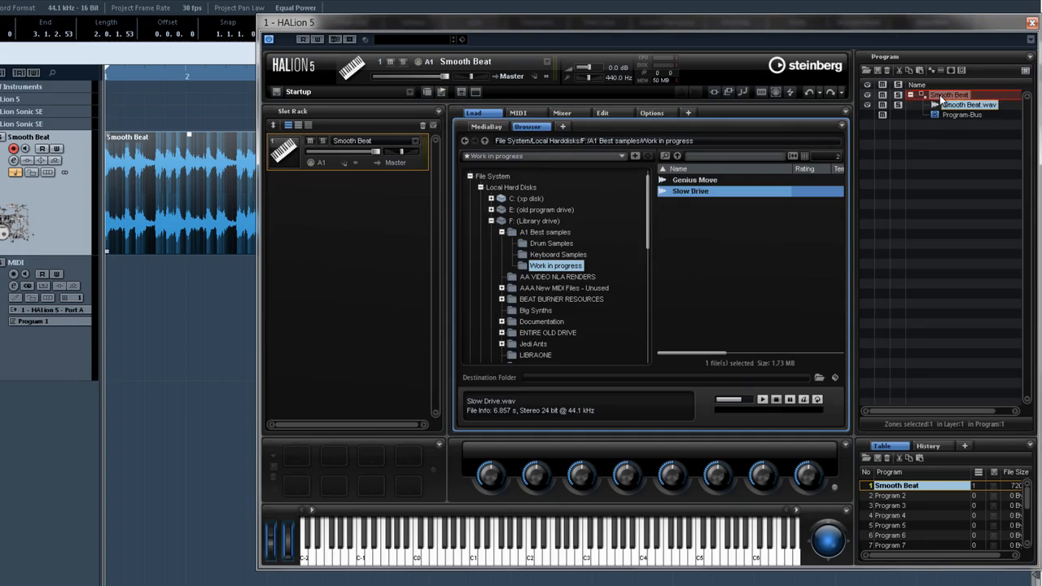
click(942, 105)
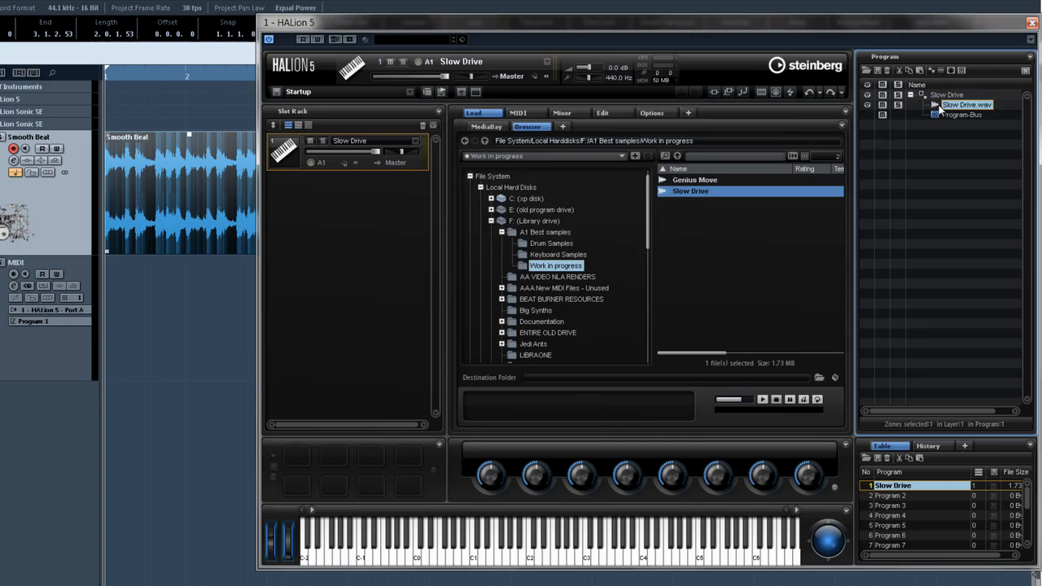
- Open Slow Drive.wav for sample editing and set its slice threshold to 14.0 %
click(625, 115)
click(692, 127)
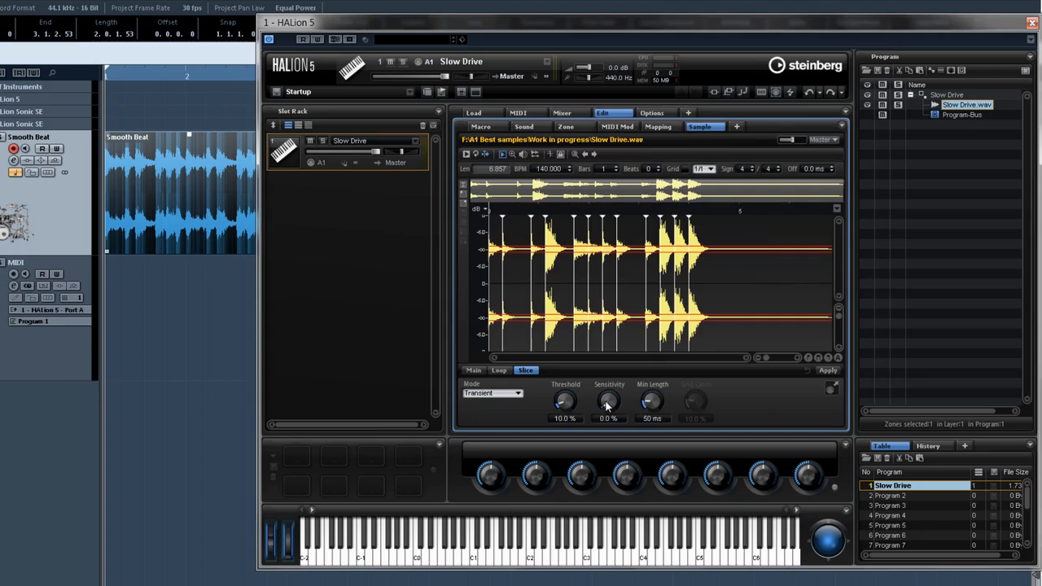
scroll(556, 387, up, 4)
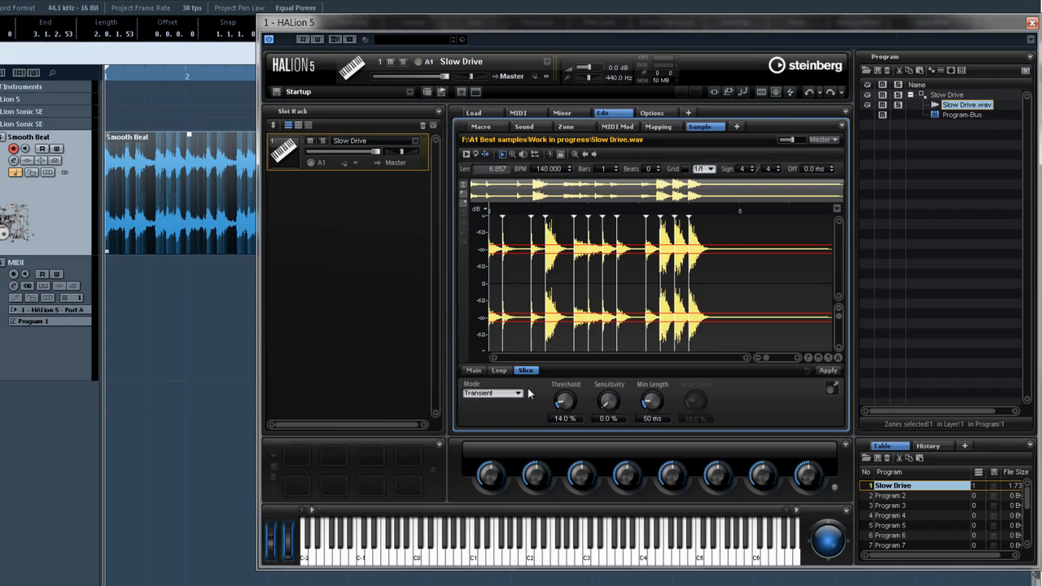
- Try Grid as the slice mode for Slow Drive and switch back to Transient
click(518, 394)
click(519, 424)
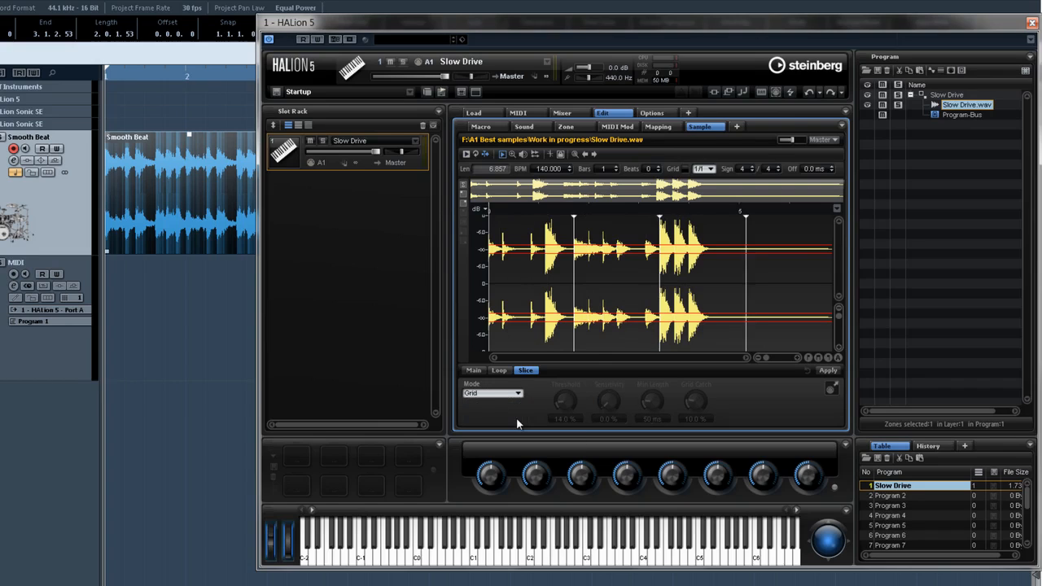
click(516, 394)
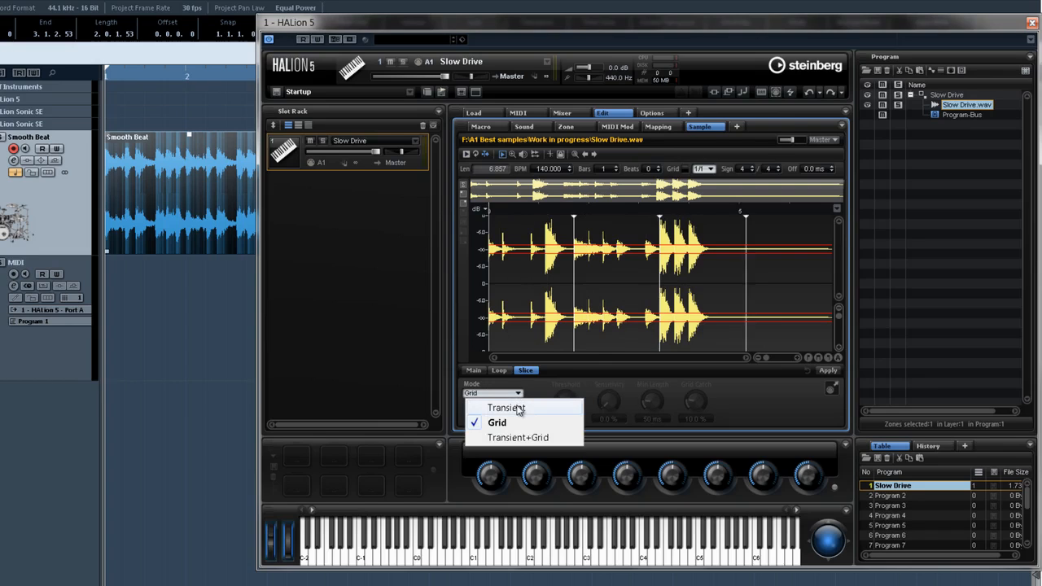
click(515, 405)
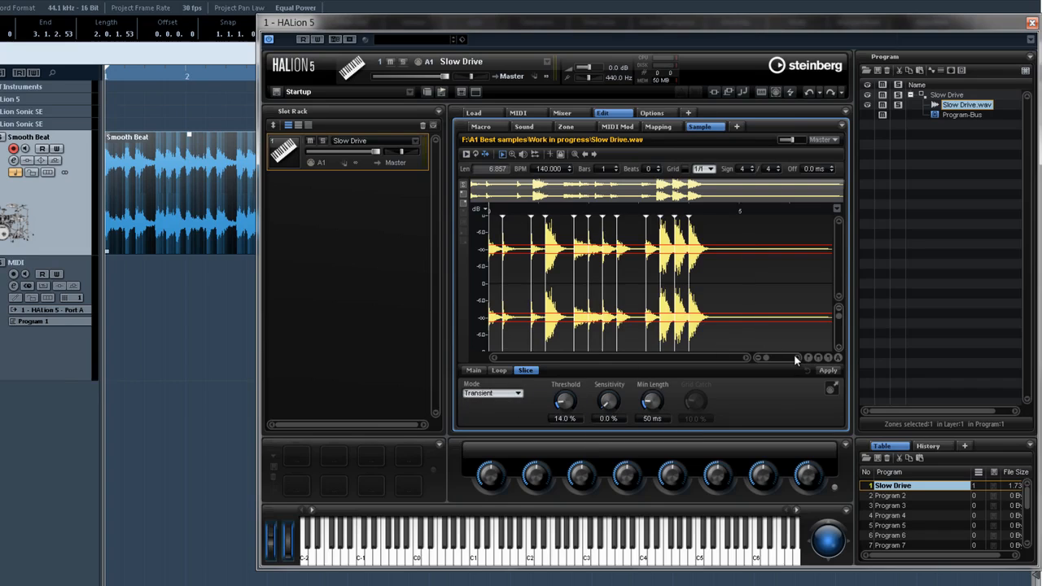
- Apply the slicing to Slow Drive.wav, expand its slices in the program tree and select slice 008
click(827, 370)
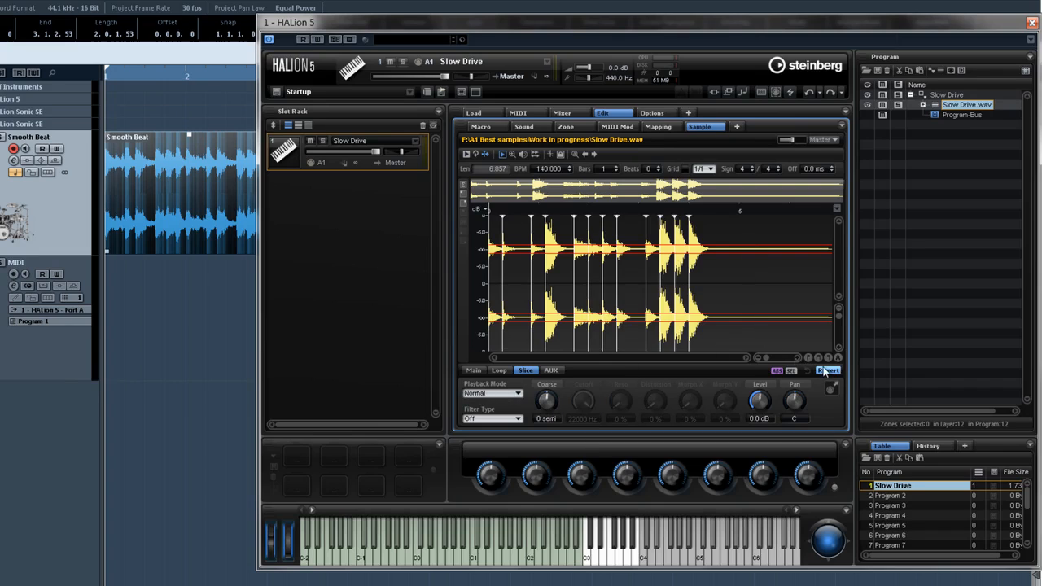
click(923, 105)
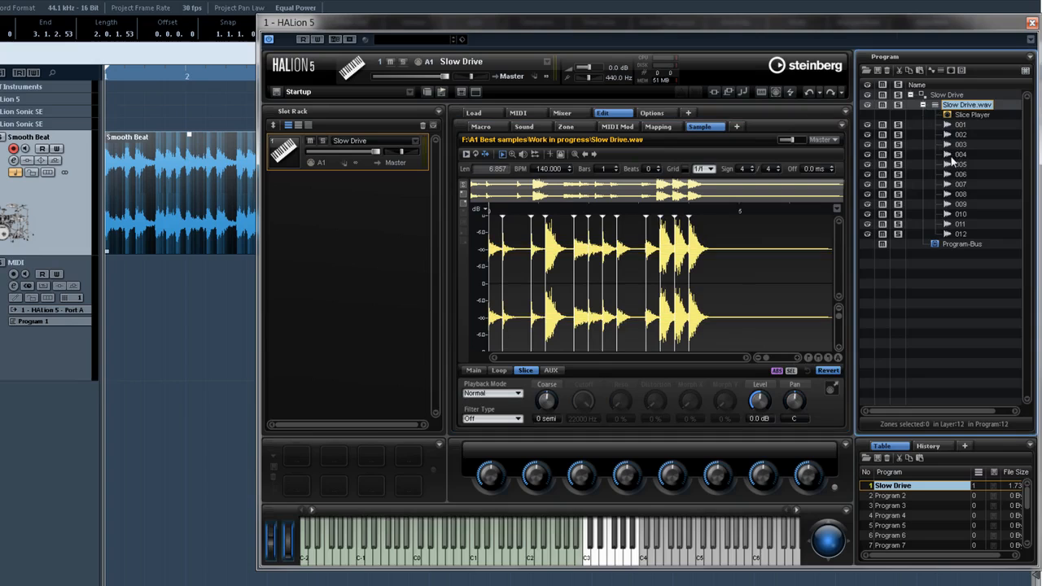
click(955, 148)
click(954, 176)
click(952, 196)
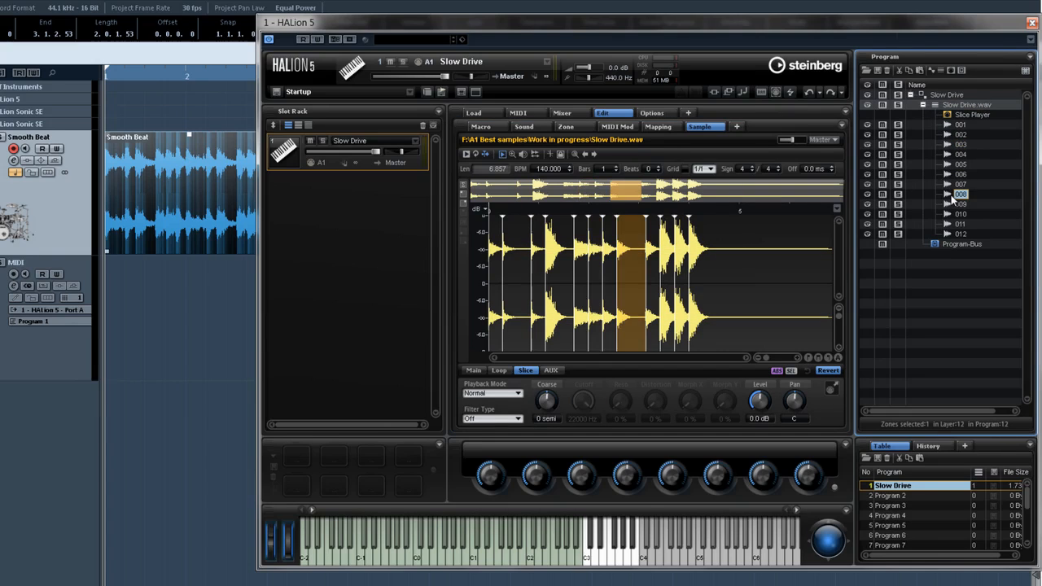
- Give slice 008 a Classic filter with a cutoff of 1670 Hz and a resonance of 28 %
click(517, 419)
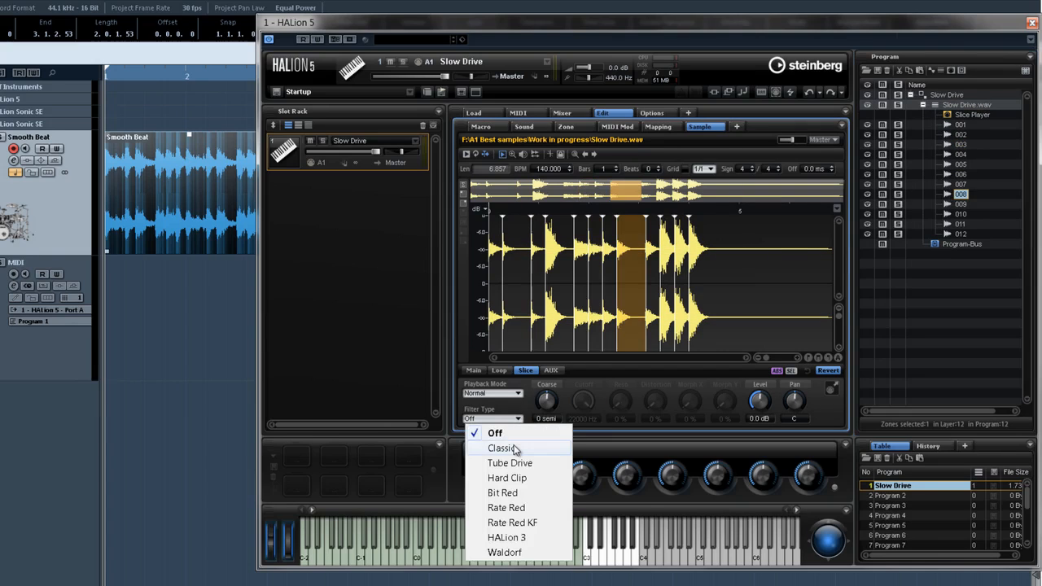
click(515, 448)
drag(616, 412, 616, 366)
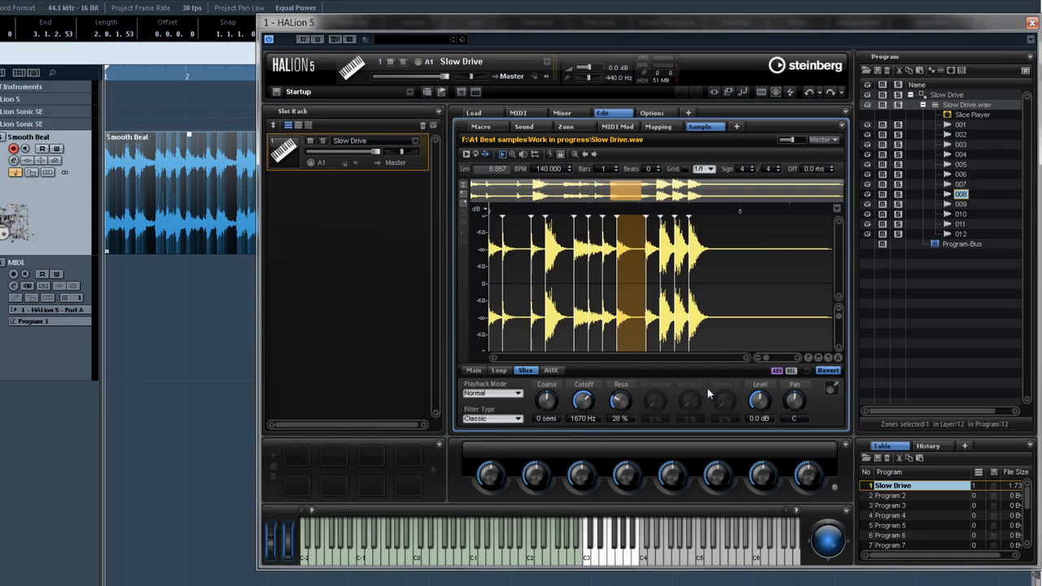
- Set the filter type to Tube Drive for all slices and return editing to the selected slice only
click(790, 370)
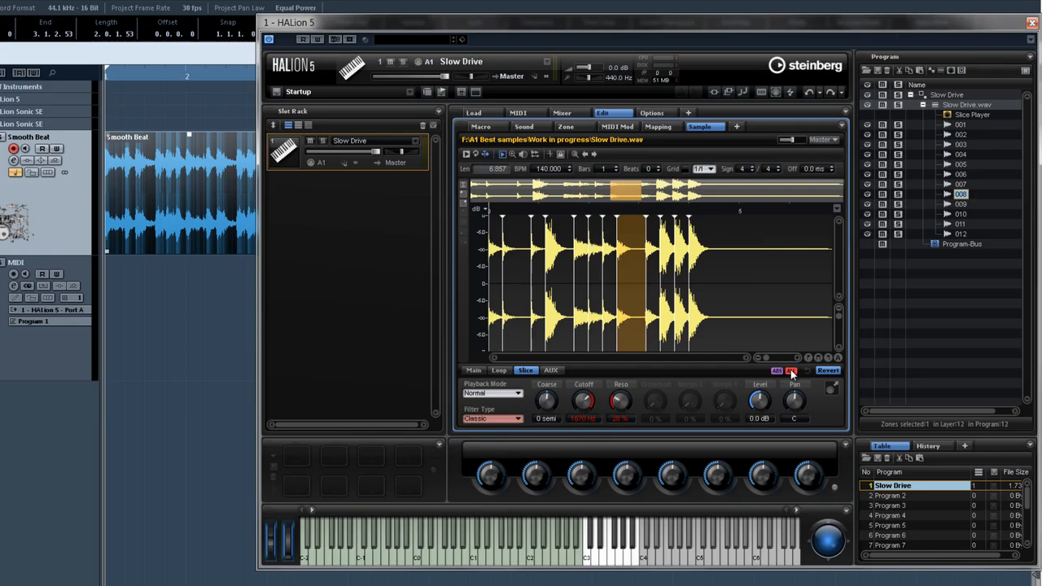
click(518, 419)
click(518, 464)
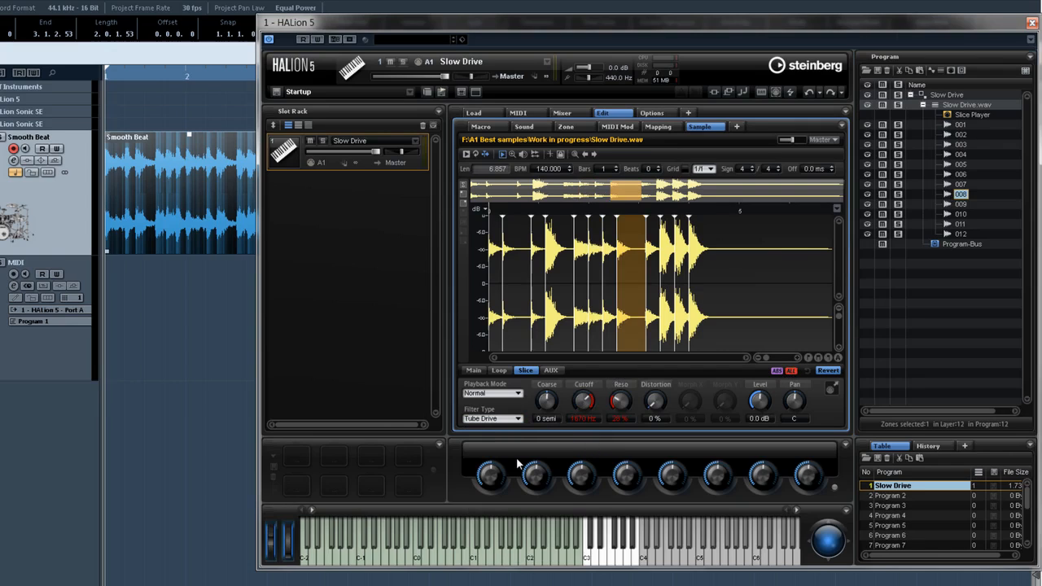
click(791, 370)
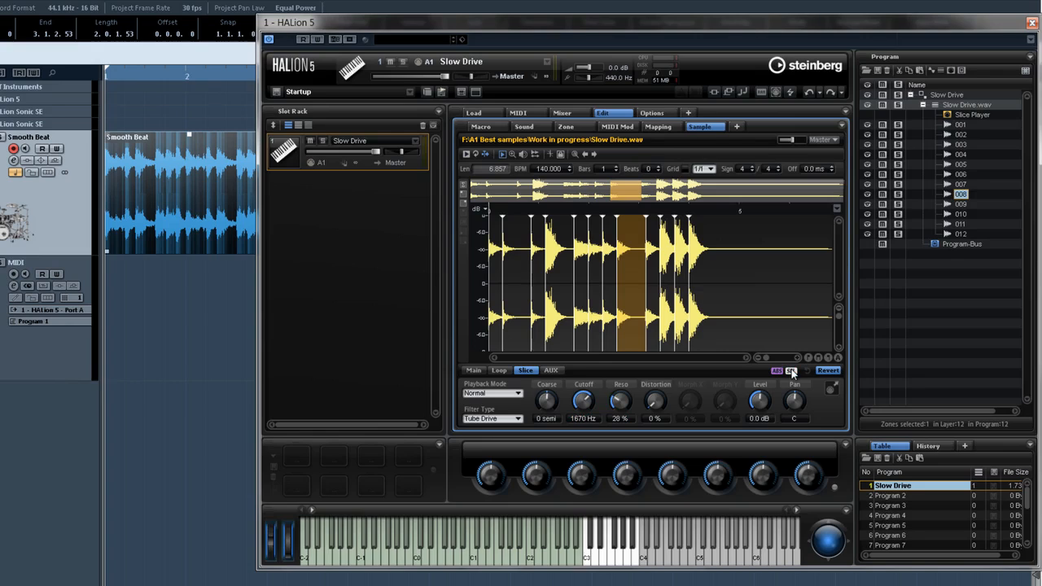
- Draw a rising cutoff curve and a falling resonance curve across slices 004 to 008, and select slice 004
click(584, 384)
drag(558, 313, 651, 248)
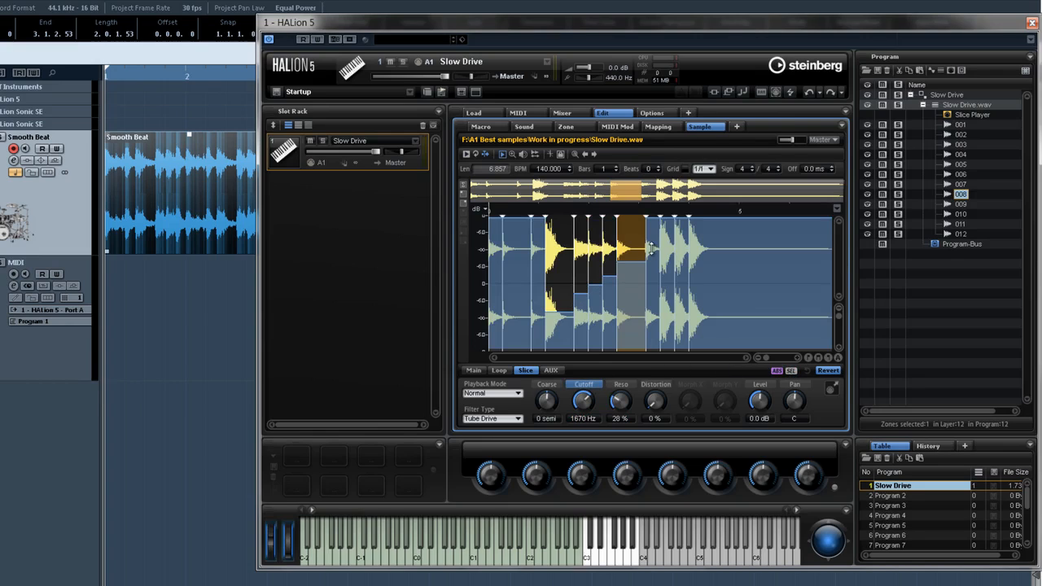
click(621, 384)
drag(562, 256, 632, 305)
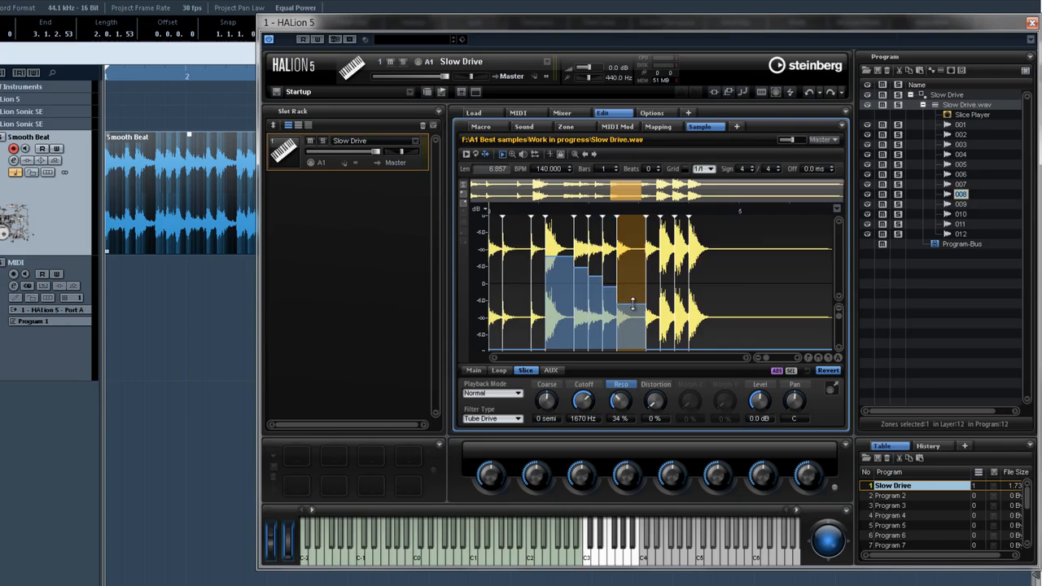
click(564, 324)
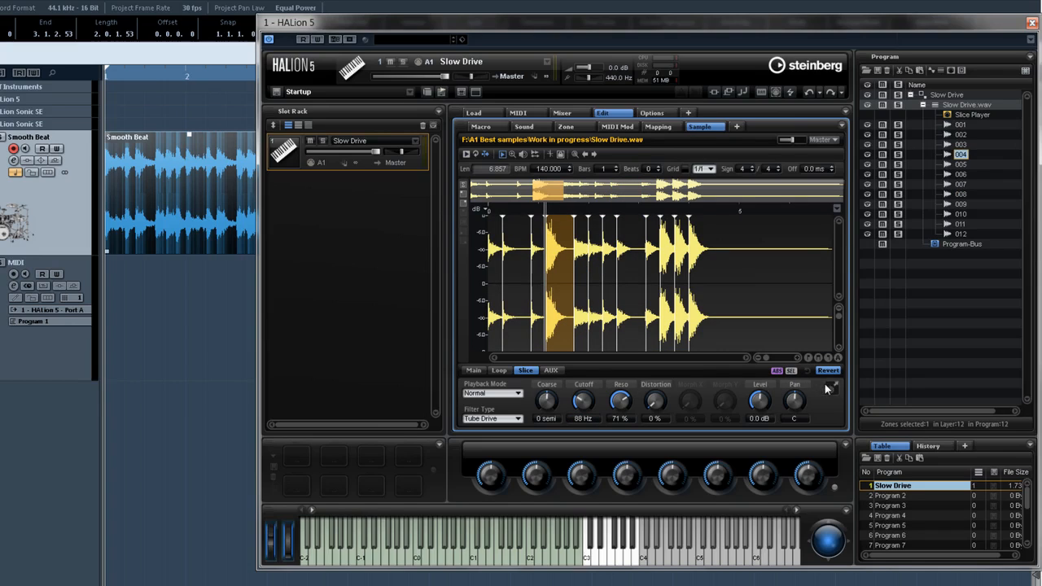
- Export the sliced loop's MIDI phrase to the start of the MIDI track
drag(832, 388, 115, 307)
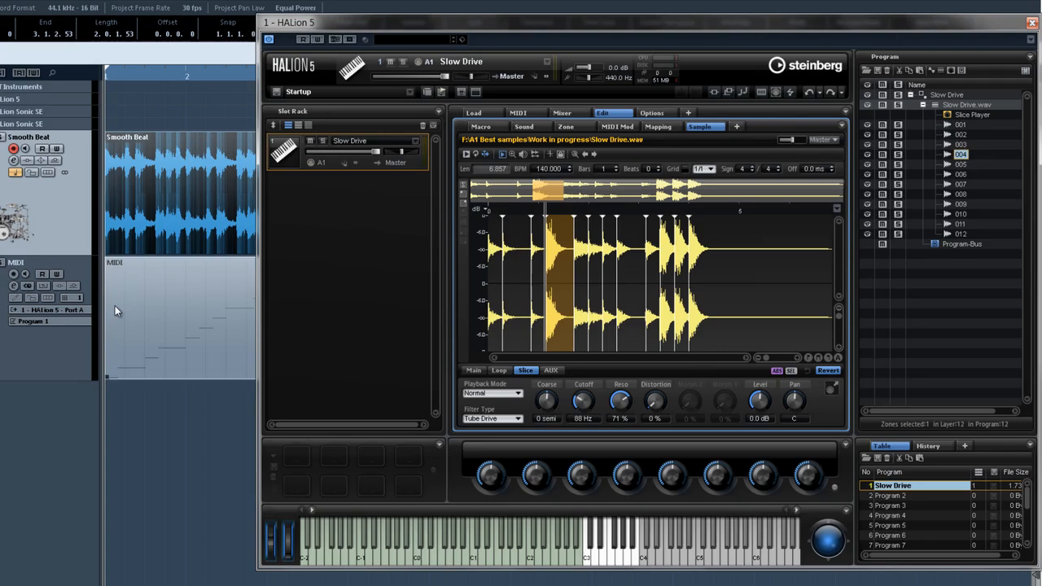
- Open the exported MIDI part in the Key Editor, move the G3 note slightly later and lower, and raise the F#3 note
double_click(115, 305)
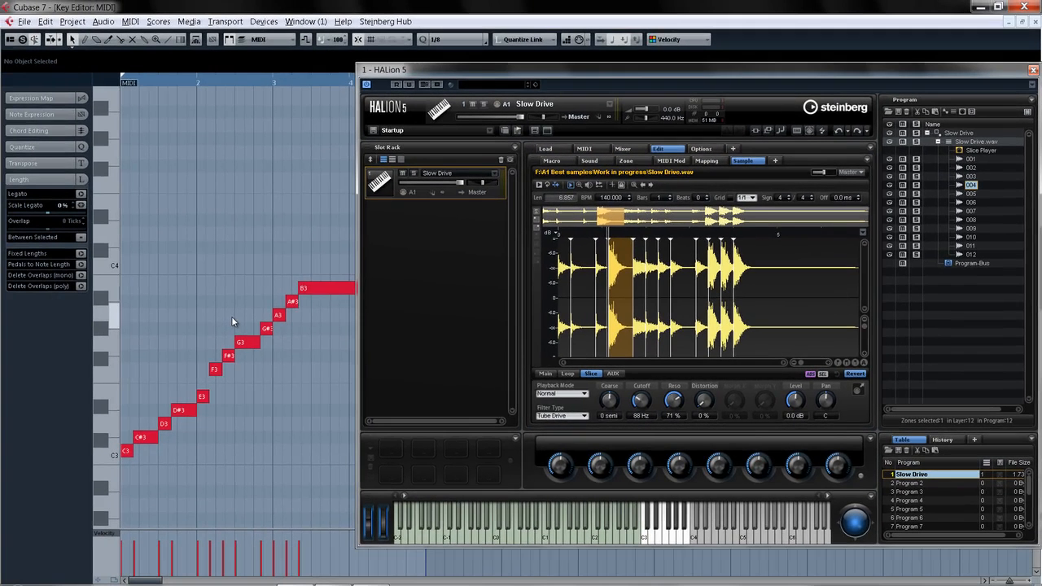
drag(247, 344, 265, 357)
drag(229, 356, 232, 311)
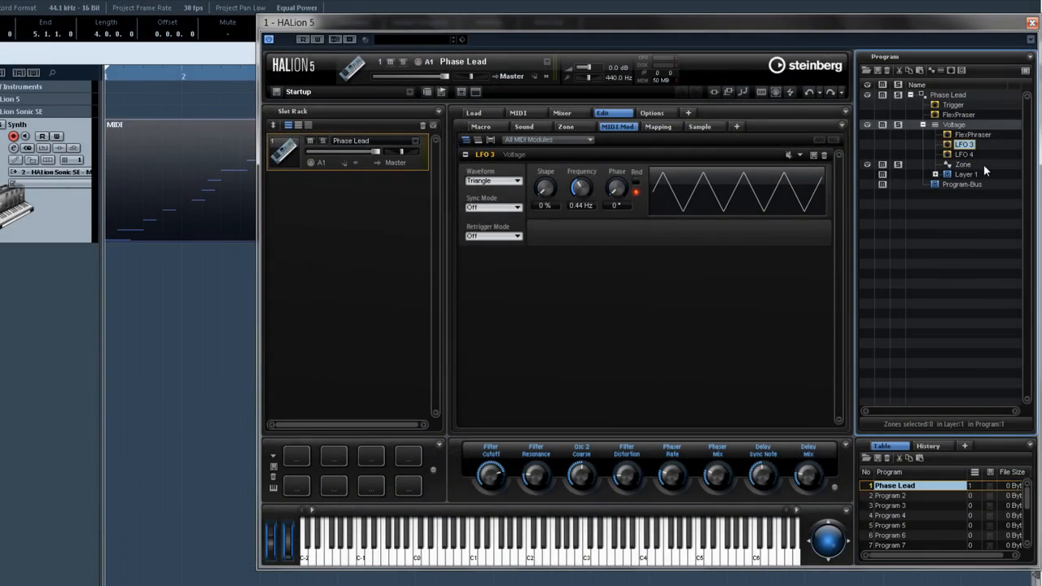
- Enable user phrases for the Voltage layer's FlexPhraser and load the phrase Contemp Arp 04
click(969, 134)
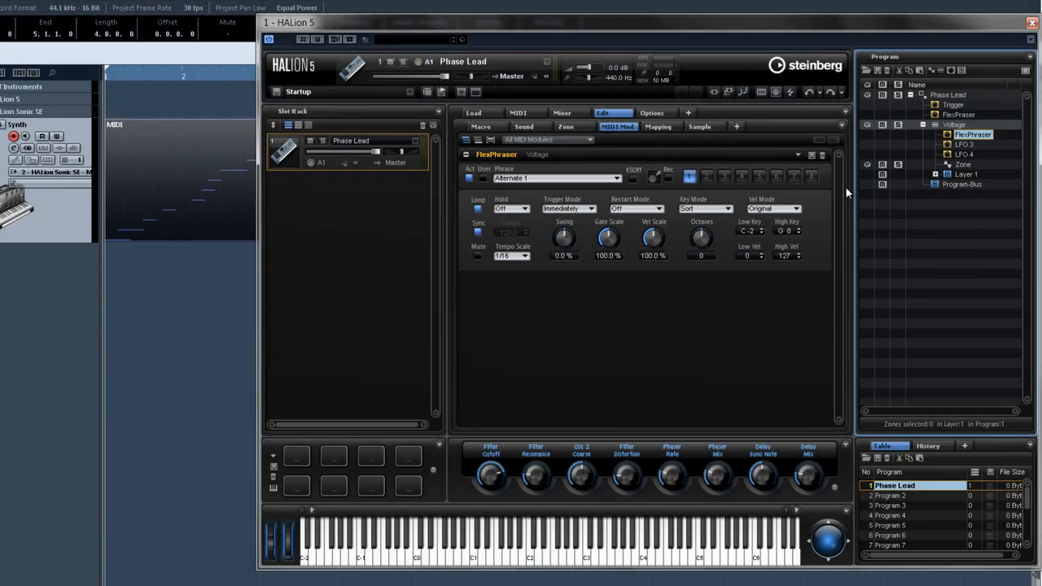
click(483, 178)
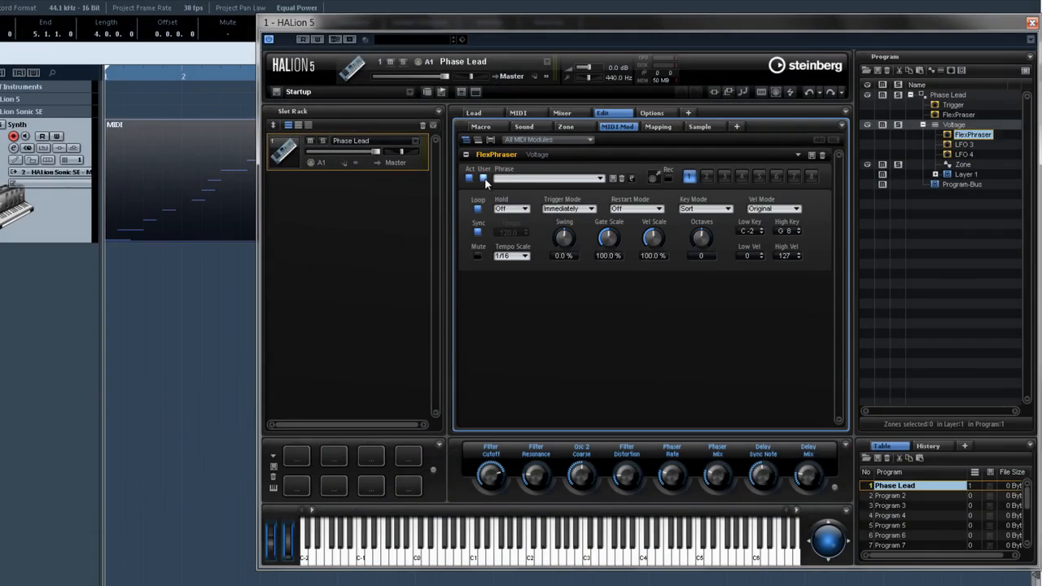
click(600, 178)
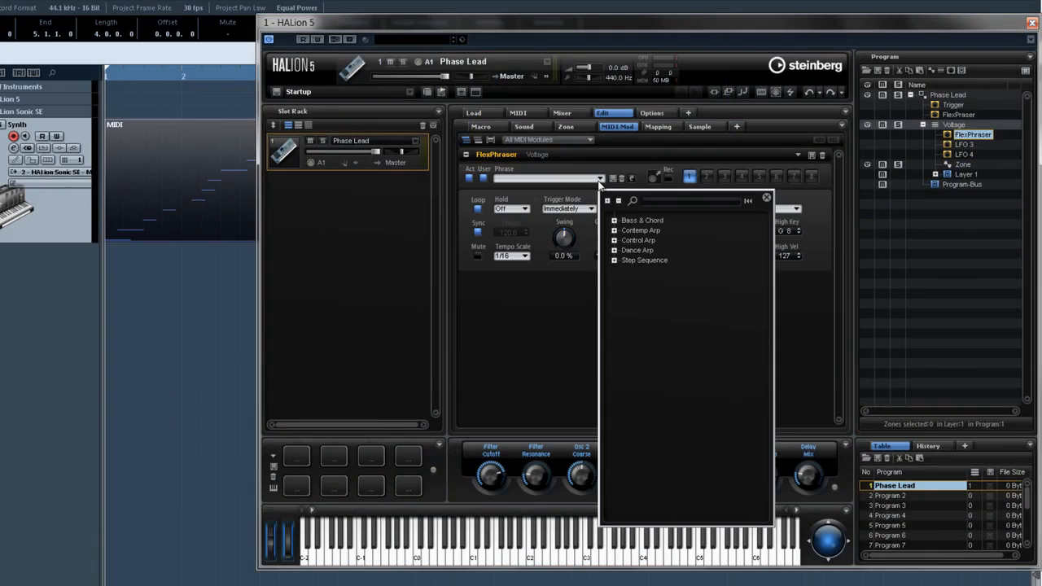
click(615, 231)
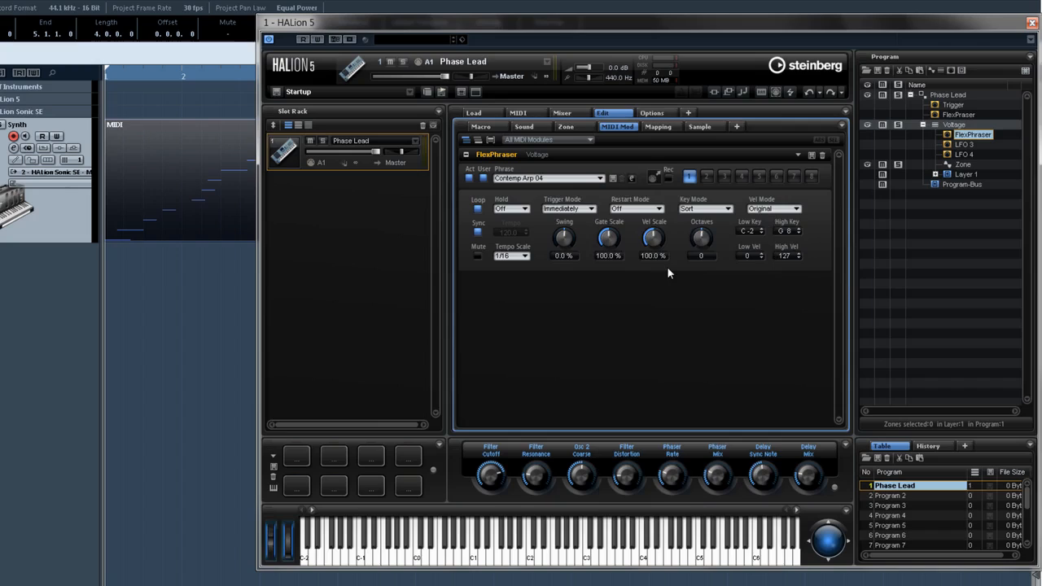
- Edit the user phrase: transpose step 1 to 6 and step 3 to -12, adjust the bars from step 4, and switch off steps 9 and 11
click(631, 178)
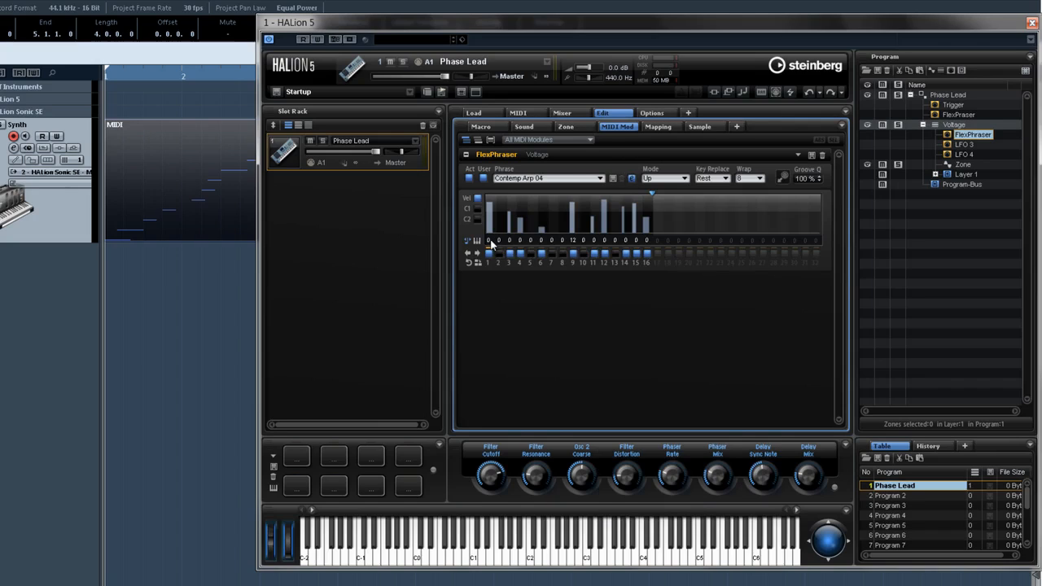
scroll(488, 241, up, 6)
scroll(510, 241, down, 12)
drag(520, 209, 598, 226)
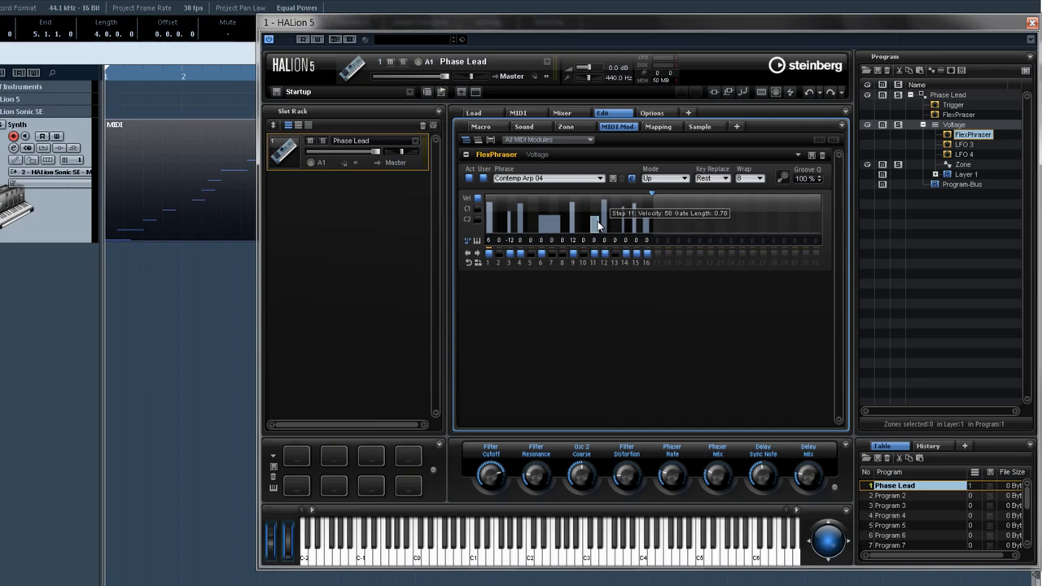
click(595, 254)
click(574, 254)
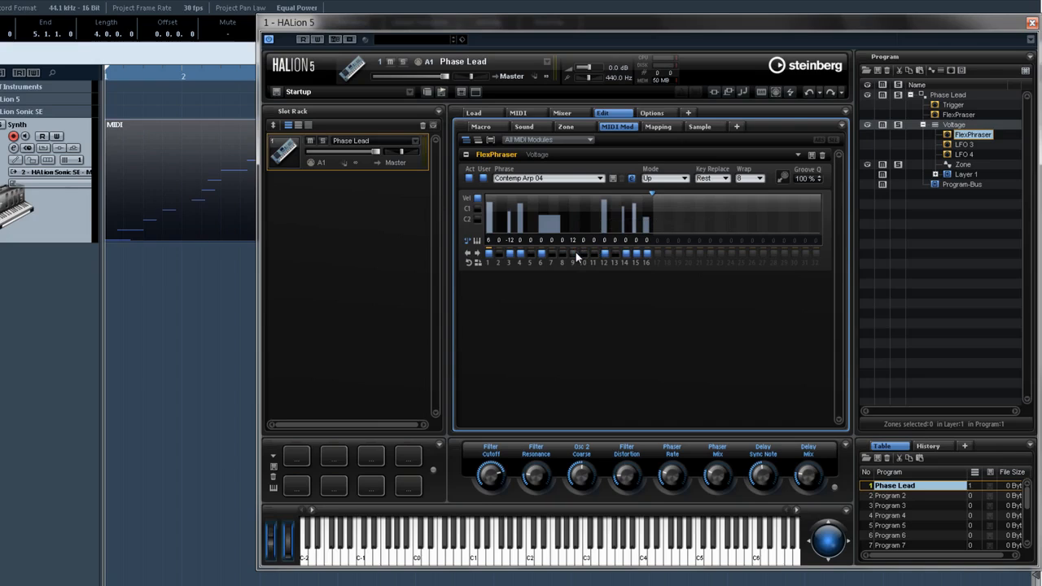
- View the phrase's C1 and C2 controller lanes and browse the MIDI controllers available for C2
click(477, 209)
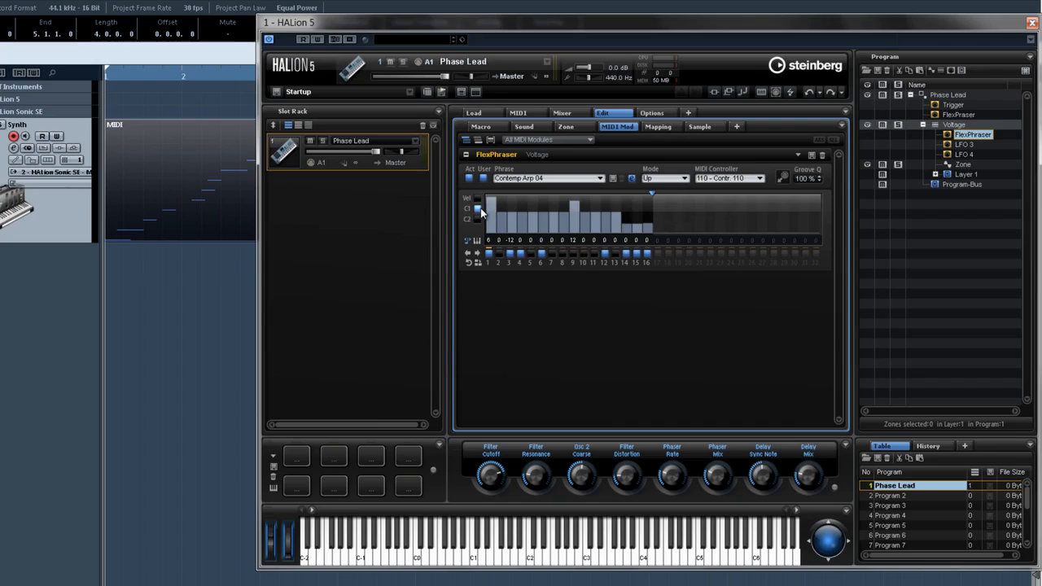
click(478, 219)
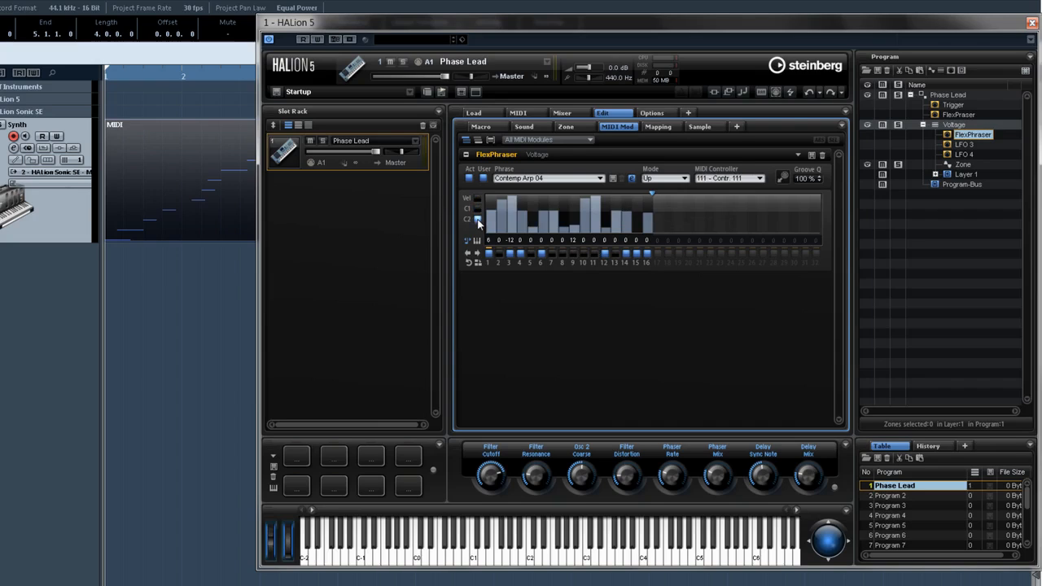
click(736, 179)
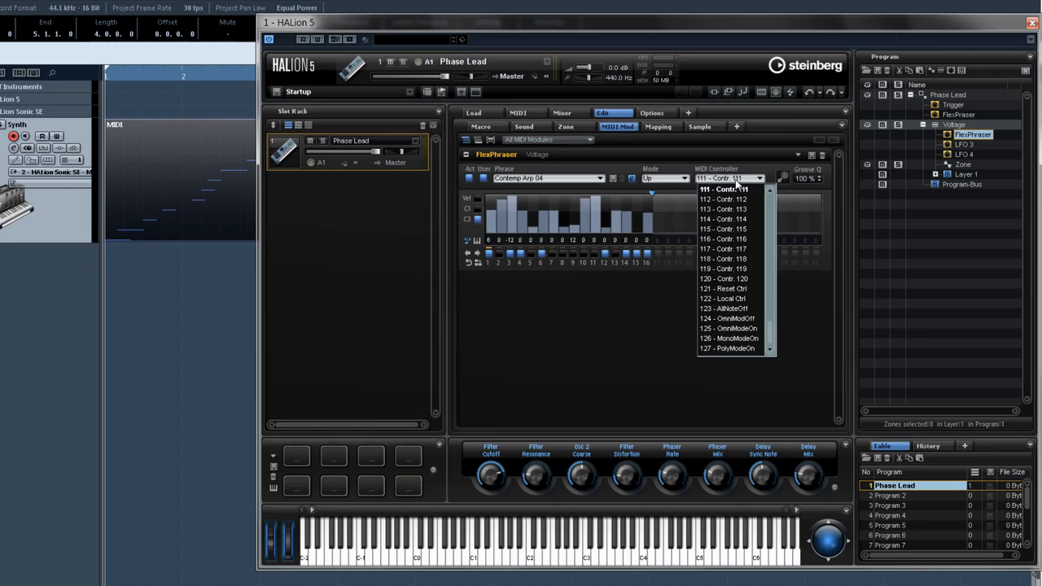
scroll(730, 216, up, 20)
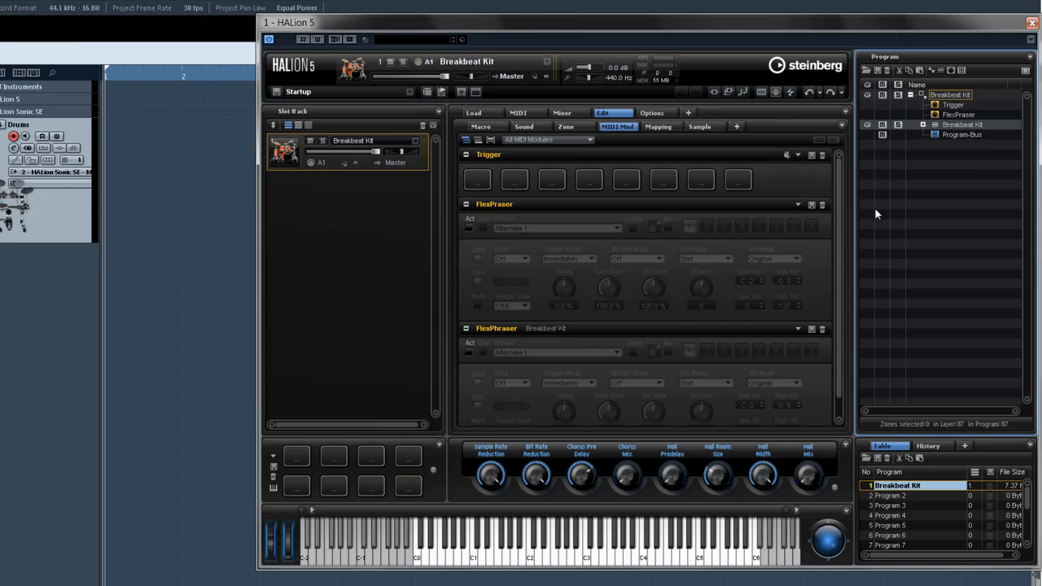
- Add a Drum Player module to the Breakbeat Kit program
click(957, 97)
click(951, 70)
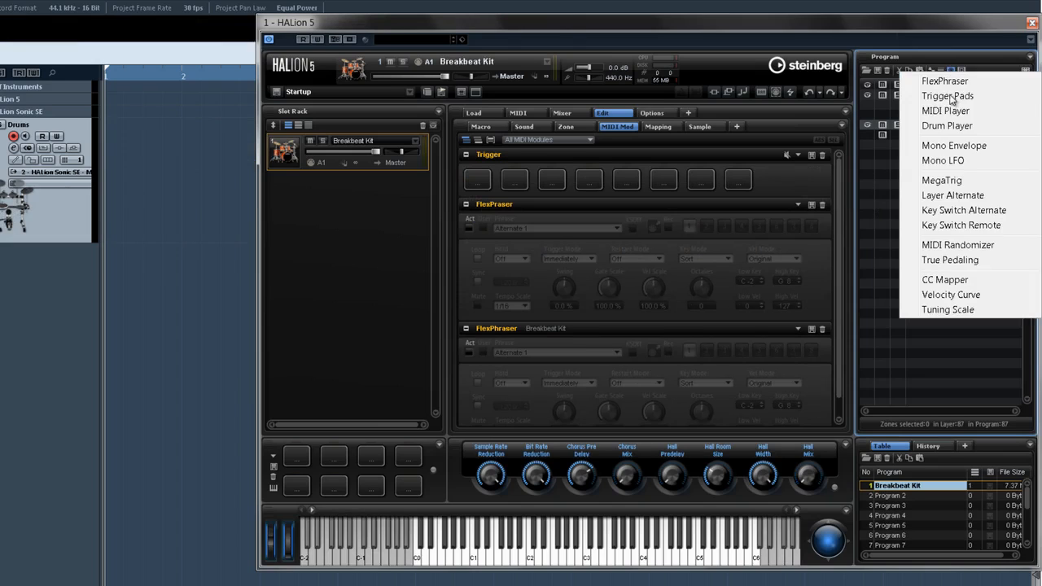
click(950, 127)
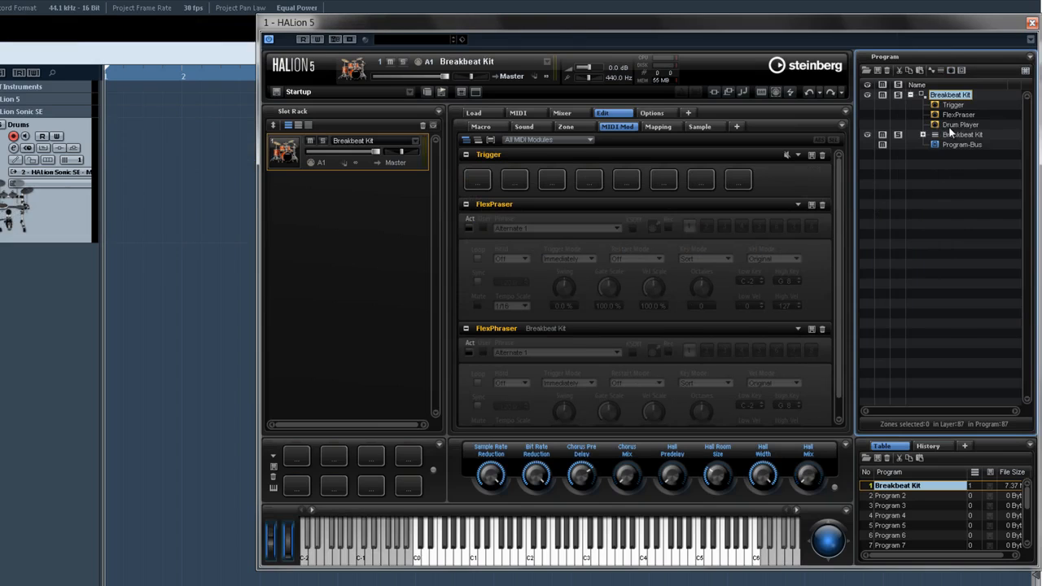
- Program Drum Player hits on C1 at steps 1, 5, 9 and 13 and D1 at steps 9 and 13, and export the pattern to the Drums track
click(551, 294)
click(593, 294)
click(676, 296)
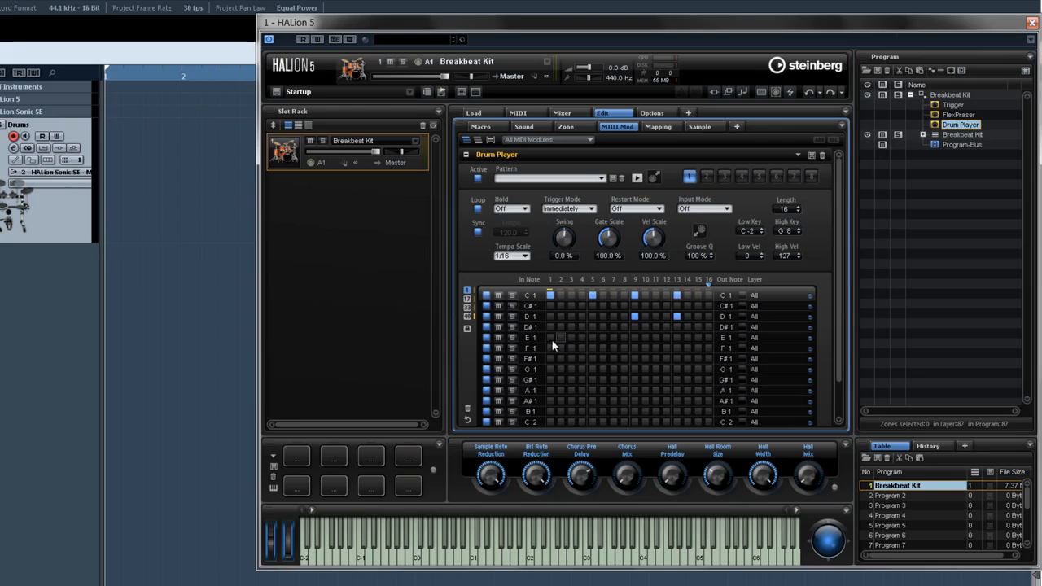
click(653, 350)
drag(350, 199, 110, 189)
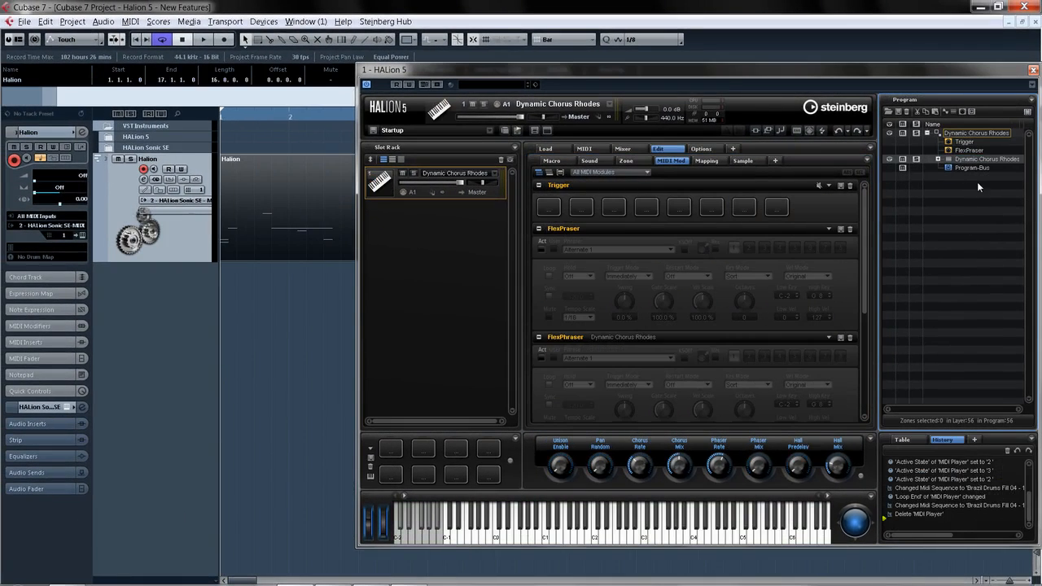
- Add a MIDI Player module to the Dynamic Chorus Rhodes program and load the phrase African Percussions Fill 03 - 110
click(962, 112)
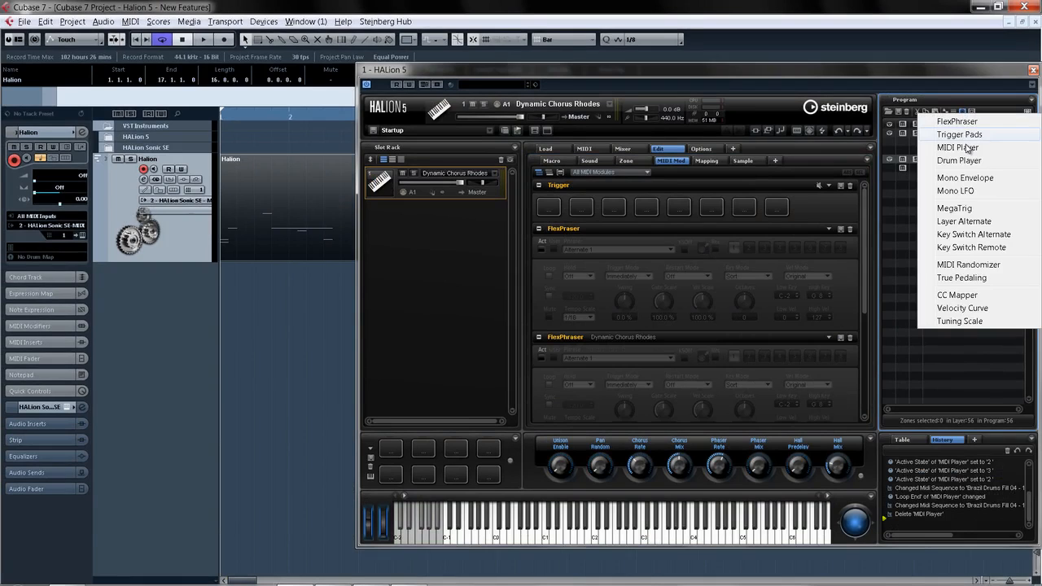
click(959, 148)
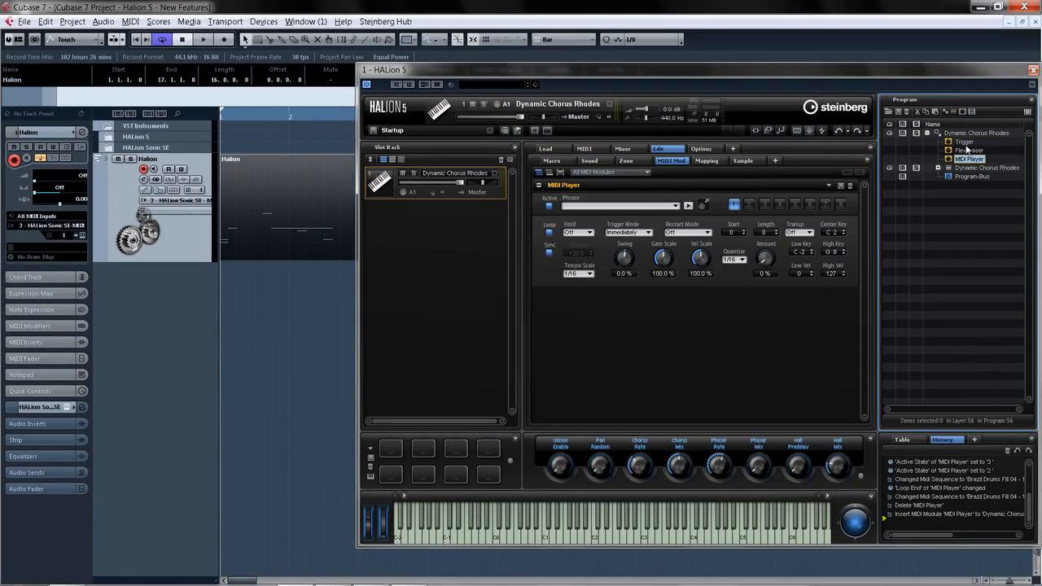
click(677, 206)
click(734, 281)
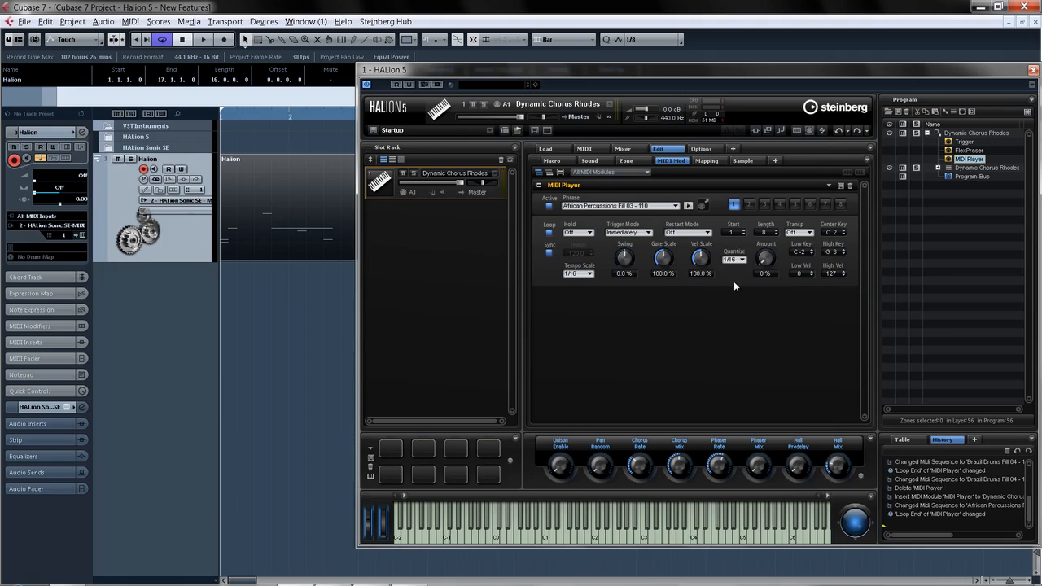
- Switch the MIDI Player to variation 2 and load the phrase Brazilian Kit Fill 03 - 120 into it
click(748, 204)
click(676, 206)
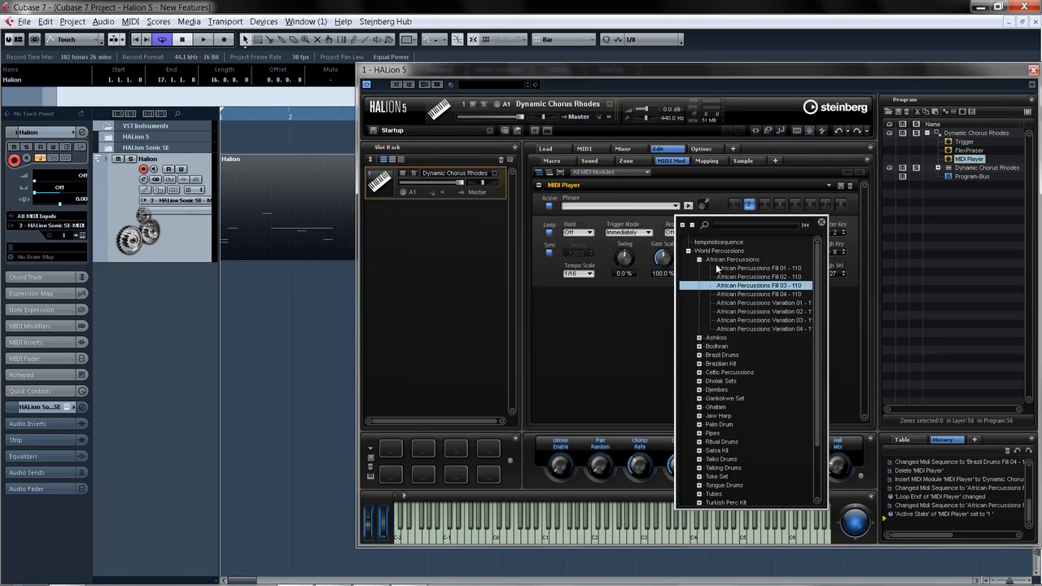
click(698, 363)
click(723, 390)
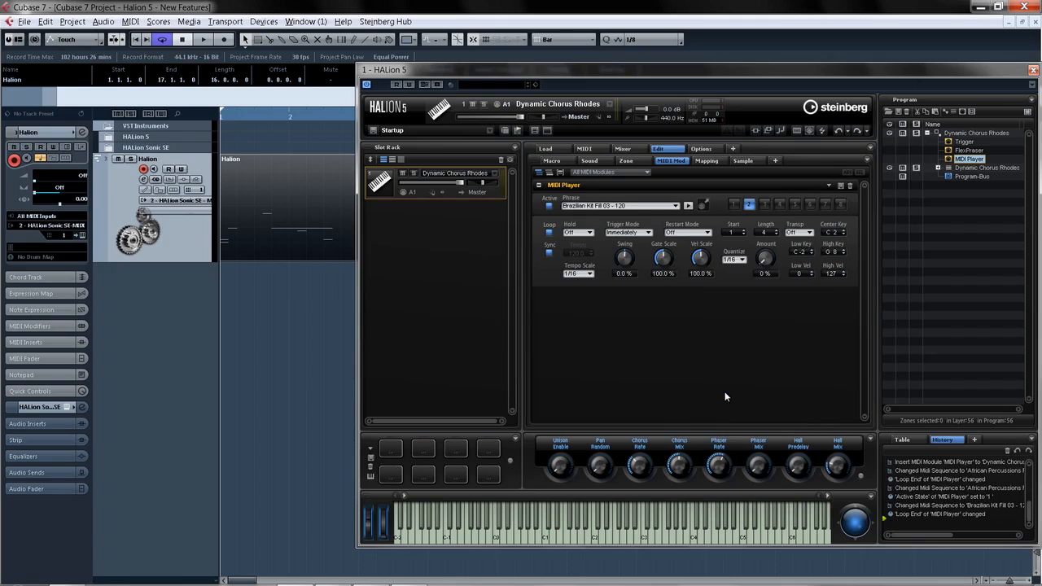
- Save the MIDI Player settings as a preset named Default Drum Beats
click(841, 185)
text(Default Drum Beats)
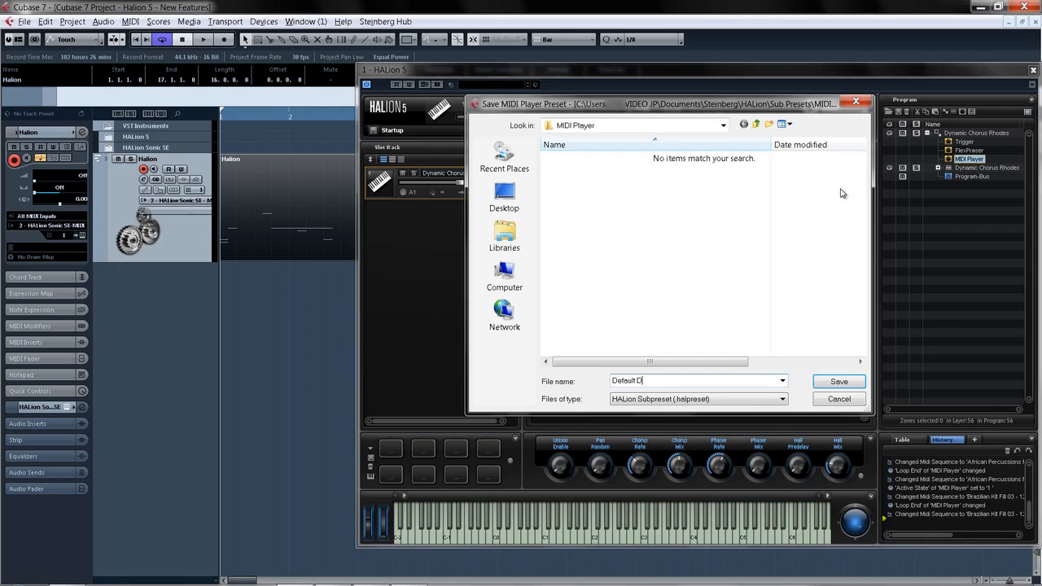
click(839, 381)
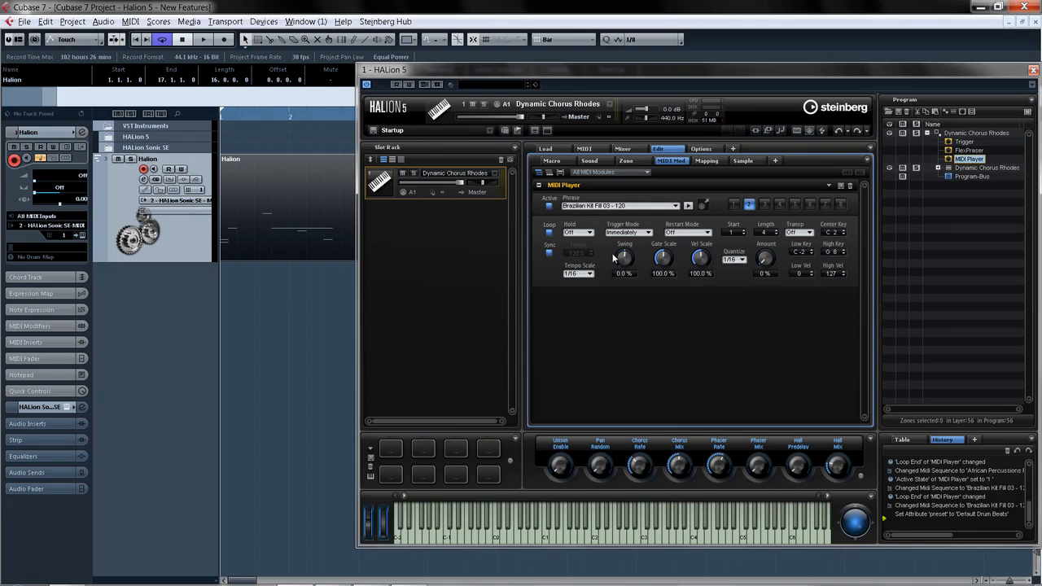
- Disable the MIDI Player's host sync, set its tempo to 130, and give it 50.4 % swing with a lower gate scale
click(549, 253)
double_click(577, 254)
text(150)
key(Return)
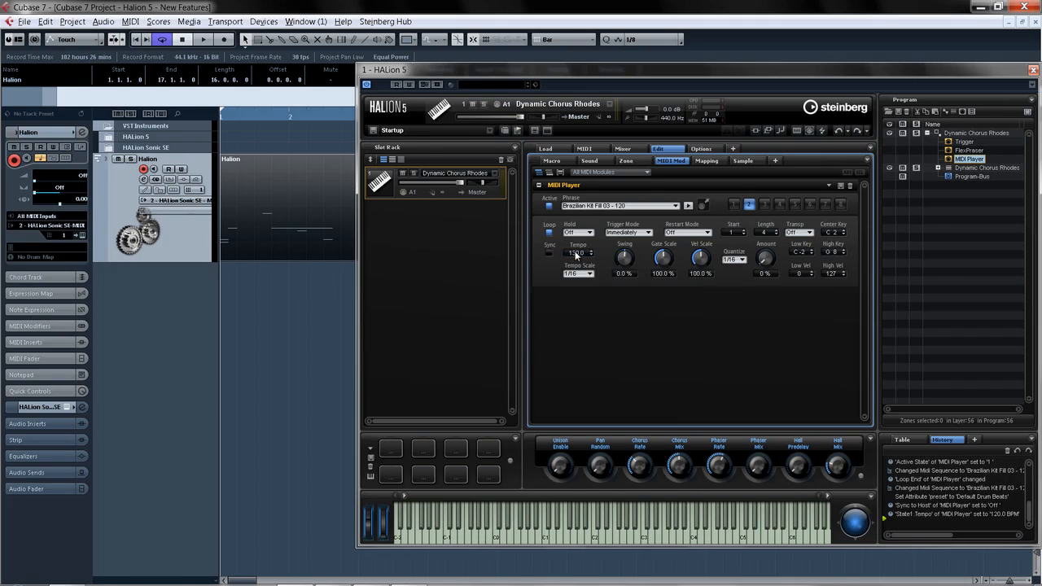
drag(624, 258, 620, 227)
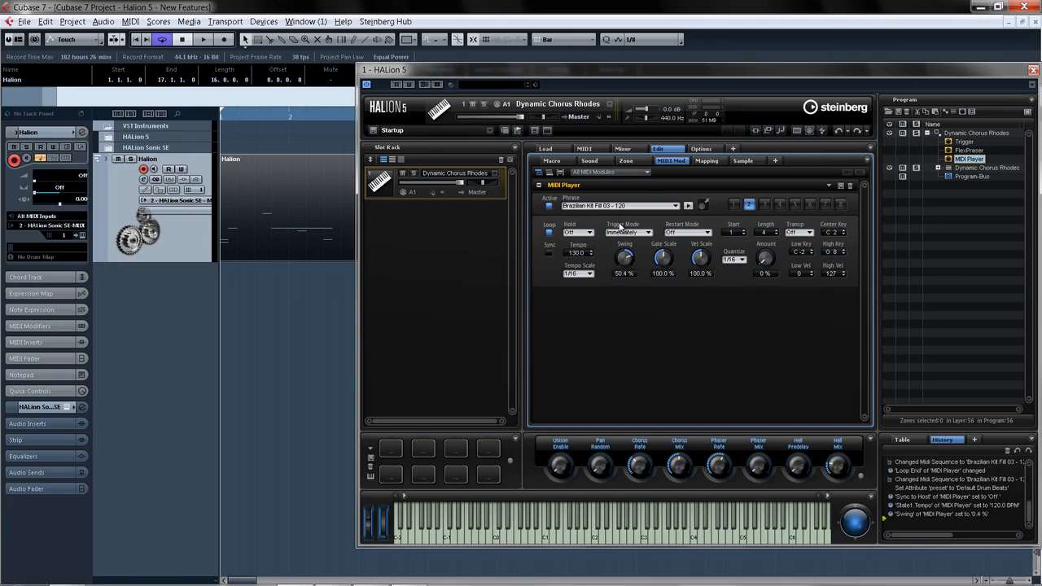
drag(668, 259, 671, 288)
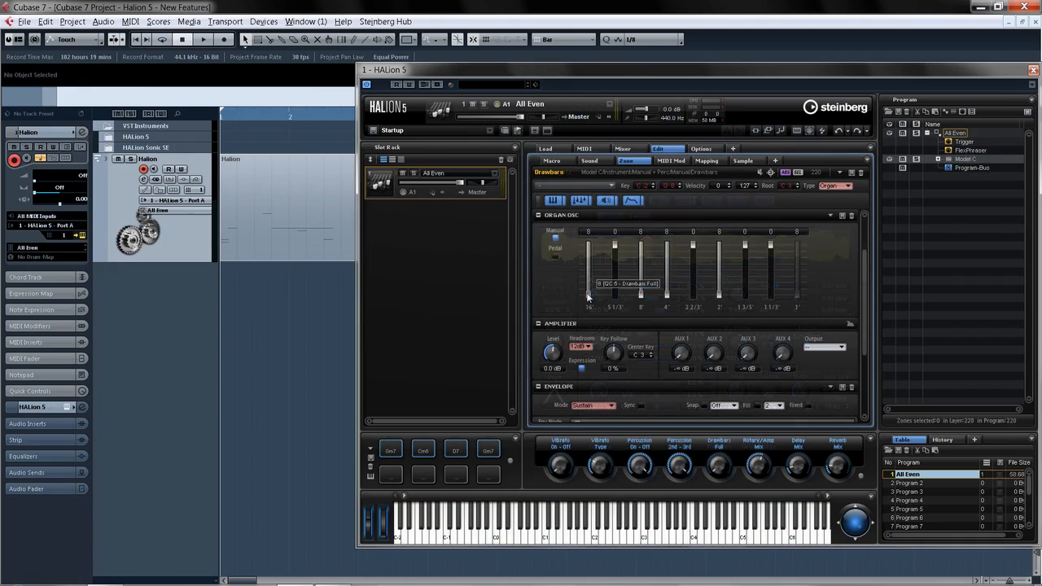
- Reduce the 16' drawbar of the organ oscillator in the All Even program
drag(588, 297, 587, 269)
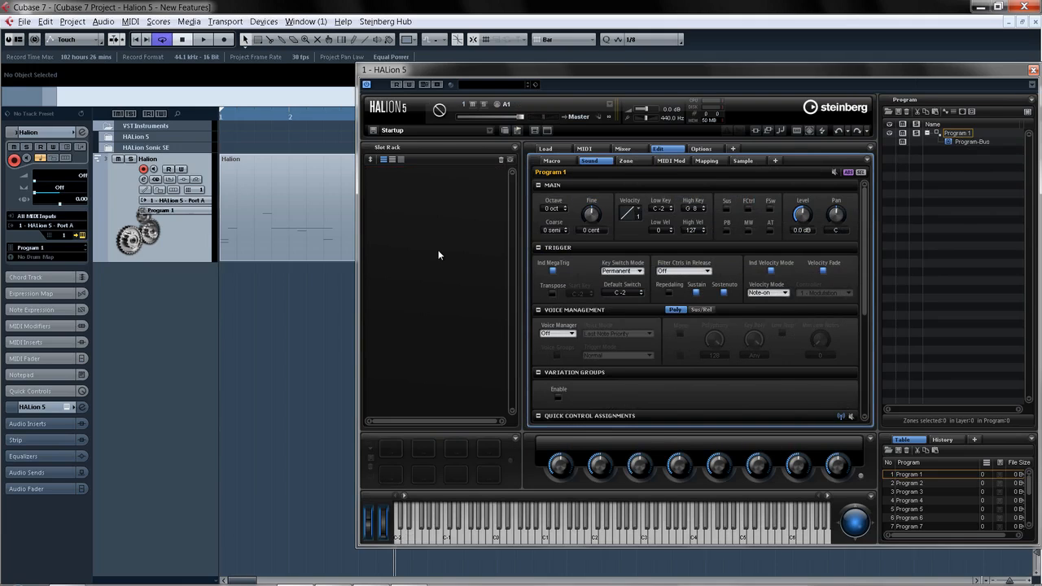
- Load the Abaddon Choir program from the AURON instrument set into the empty first slot
click(552, 152)
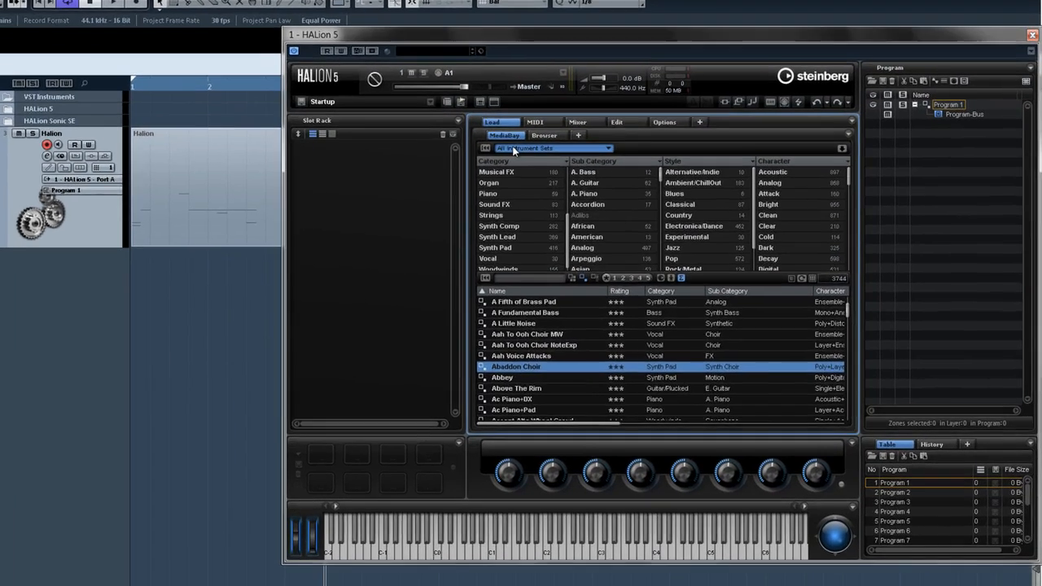
click(513, 150)
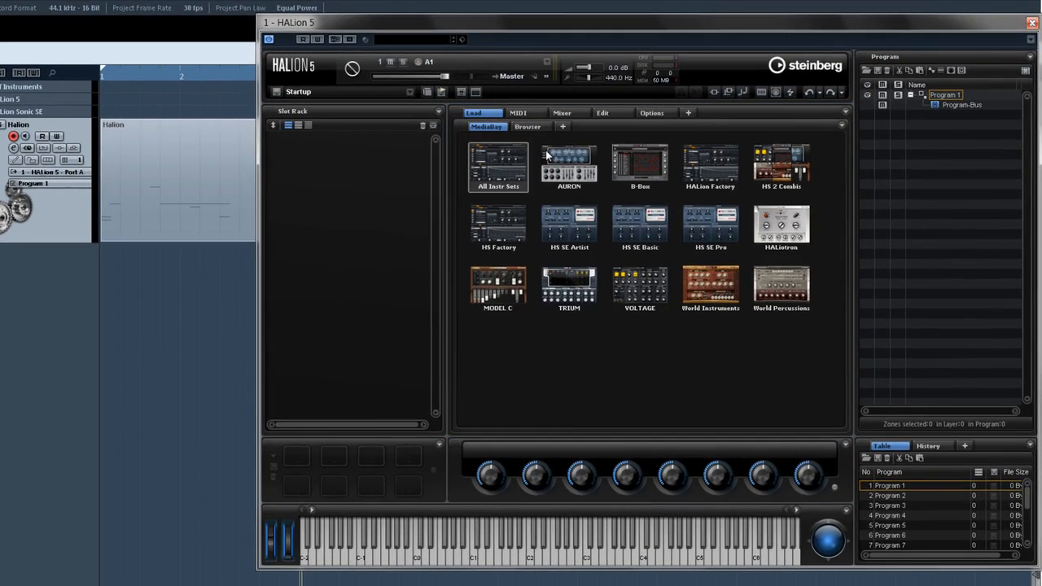
click(578, 173)
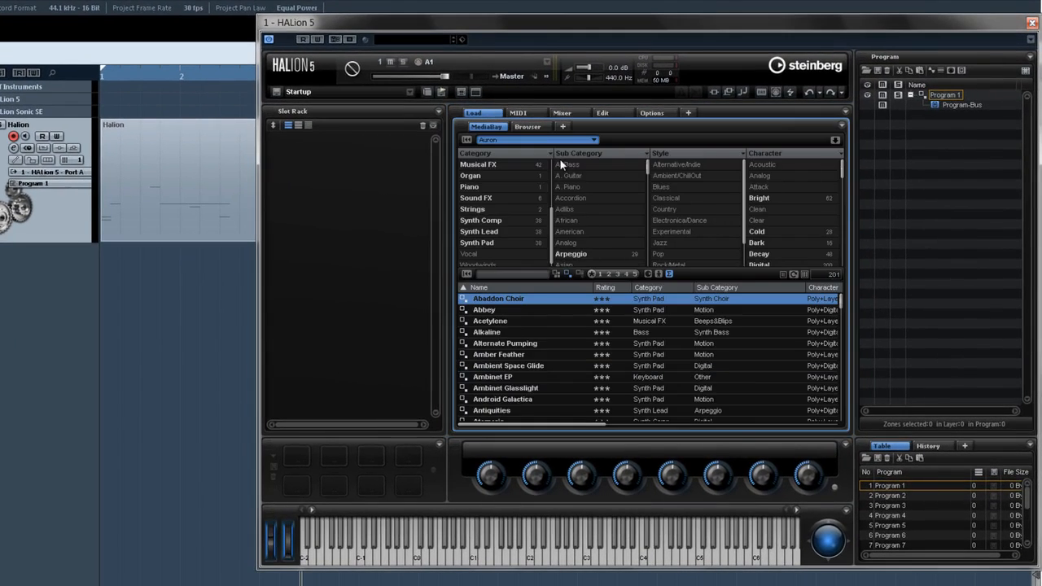
double_click(512, 301)
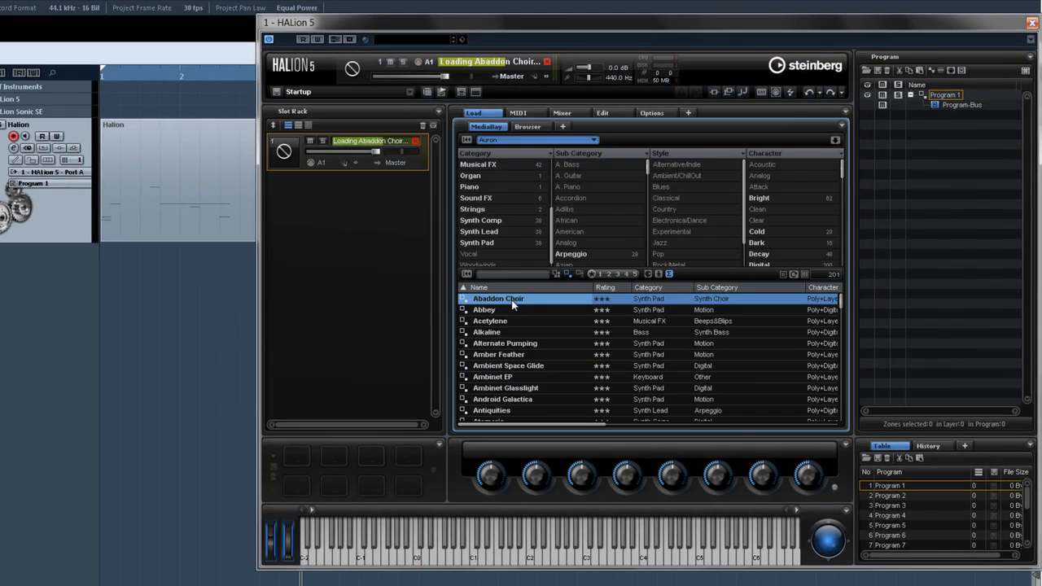
- Show Abaddon Choir's grain oscillator and audition its Cm and Fm chord pads
click(610, 114)
click(569, 126)
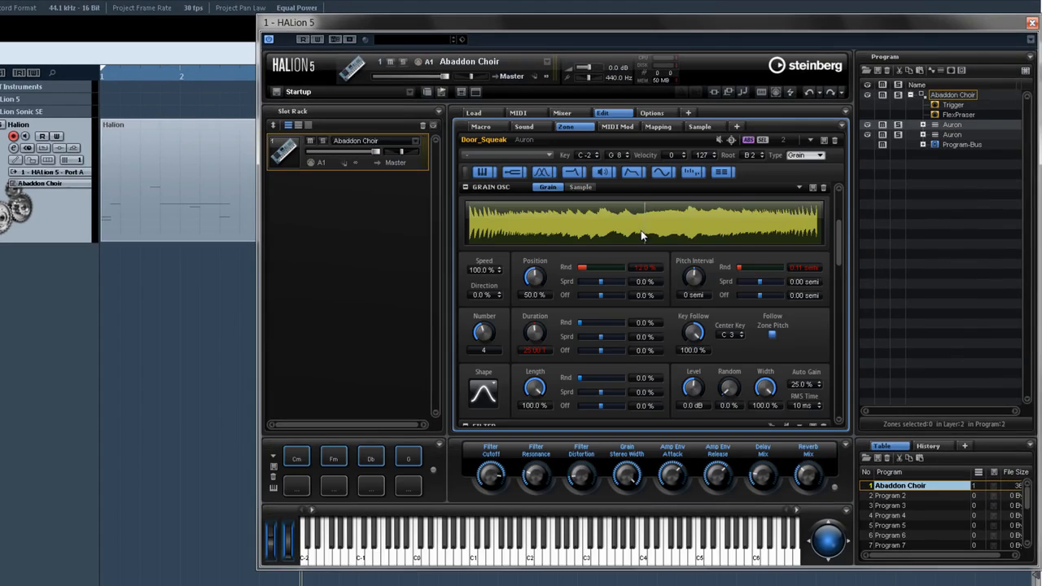
click(298, 459)
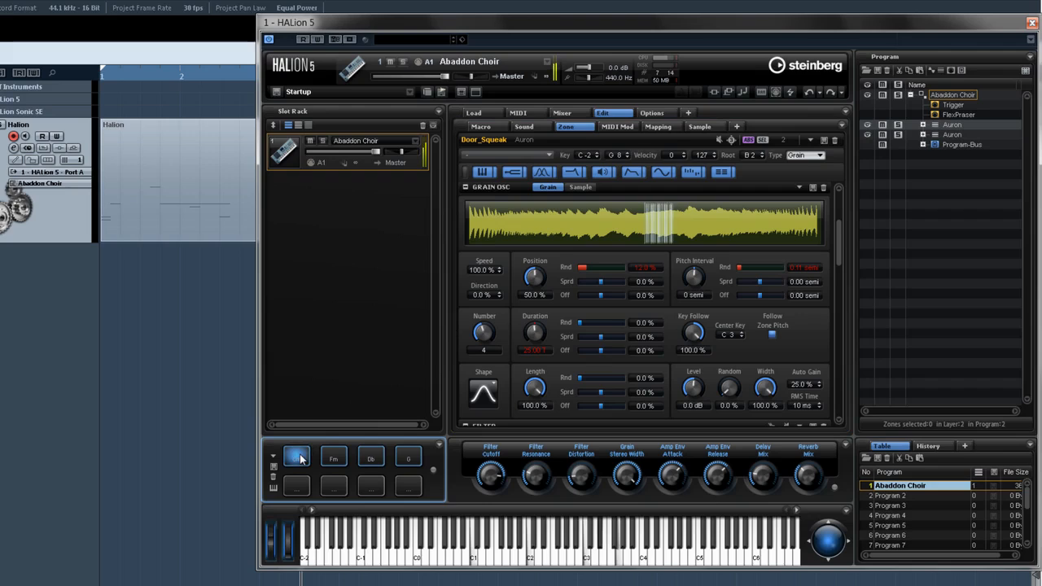
click(333, 457)
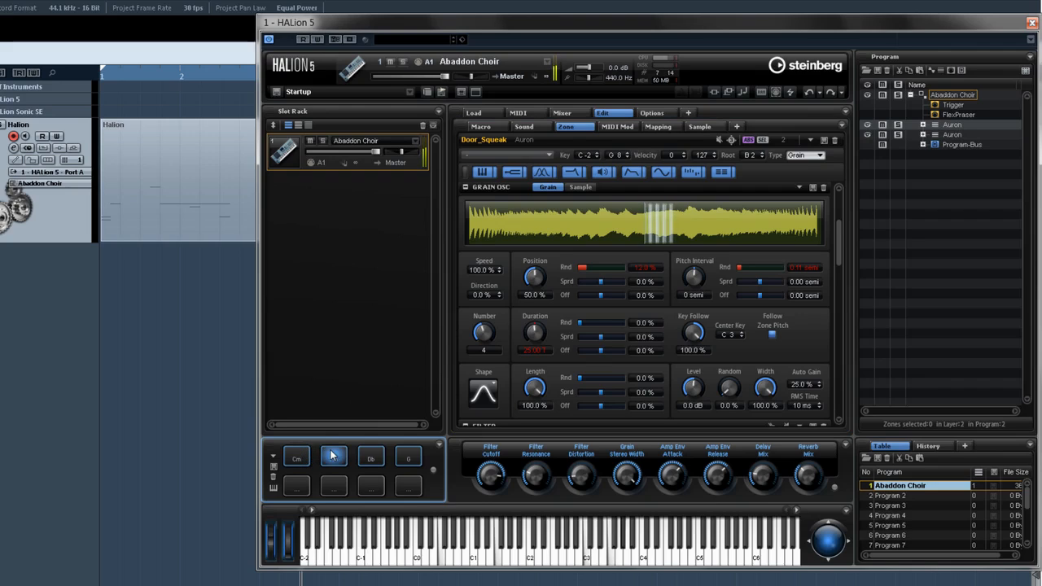
- Audition Abaddon Choir's Db and D chord pads
click(366, 458)
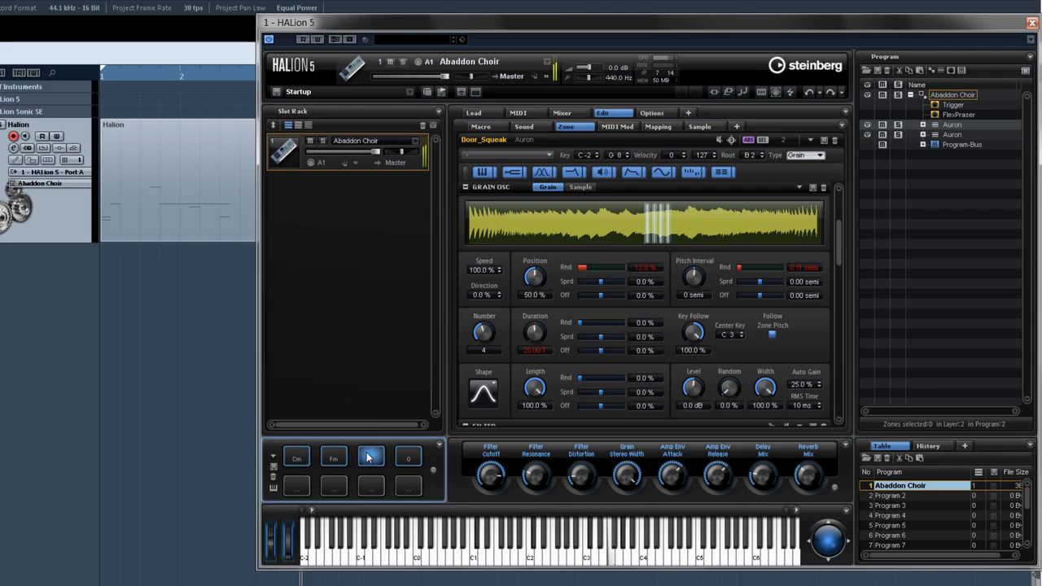
click(407, 457)
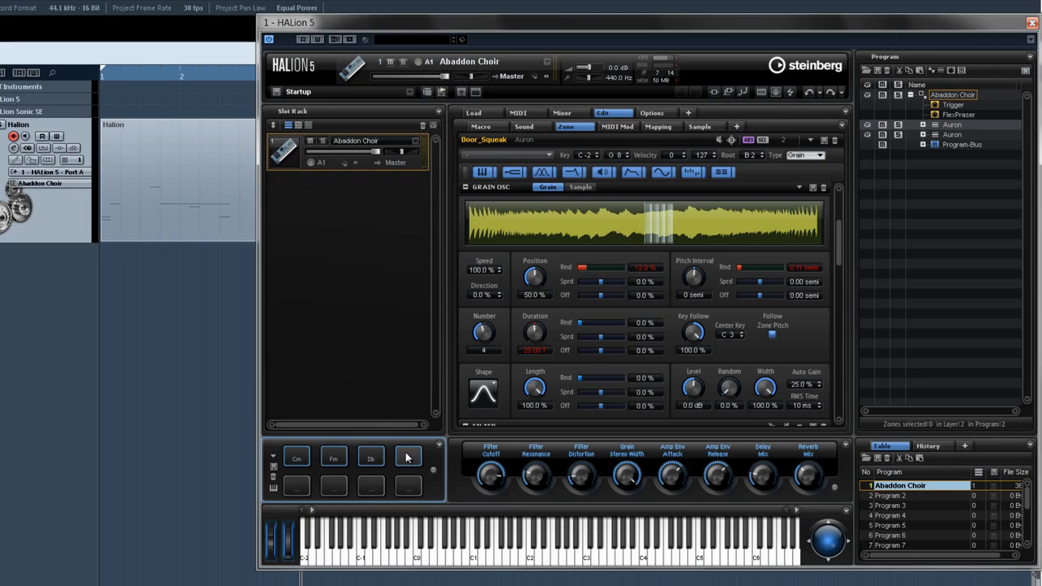
- Expand Abaddon Choir's first Auron layer and show the sample of its Door_Squeak zone
click(923, 125)
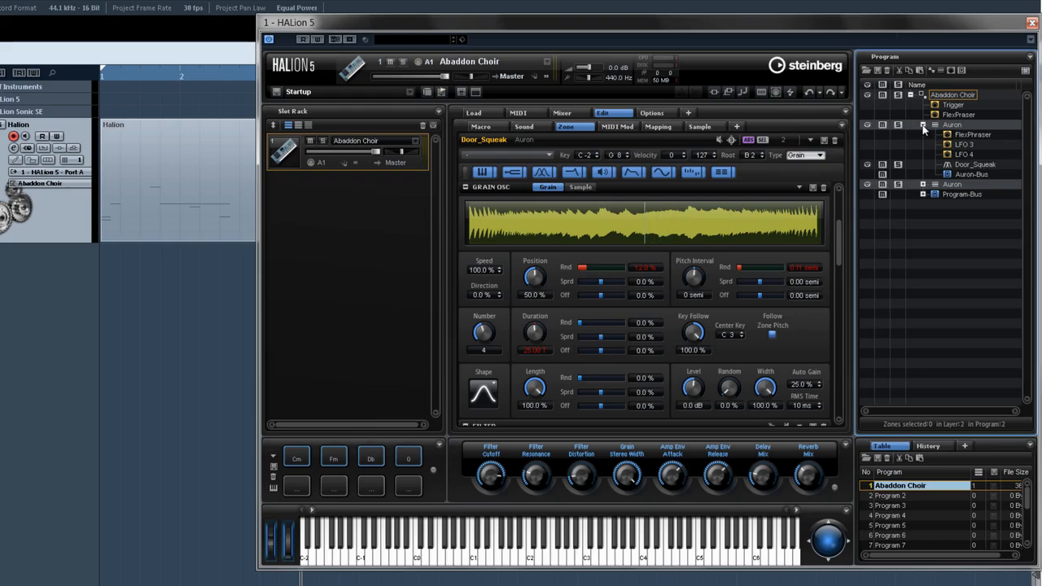
click(951, 166)
click(706, 127)
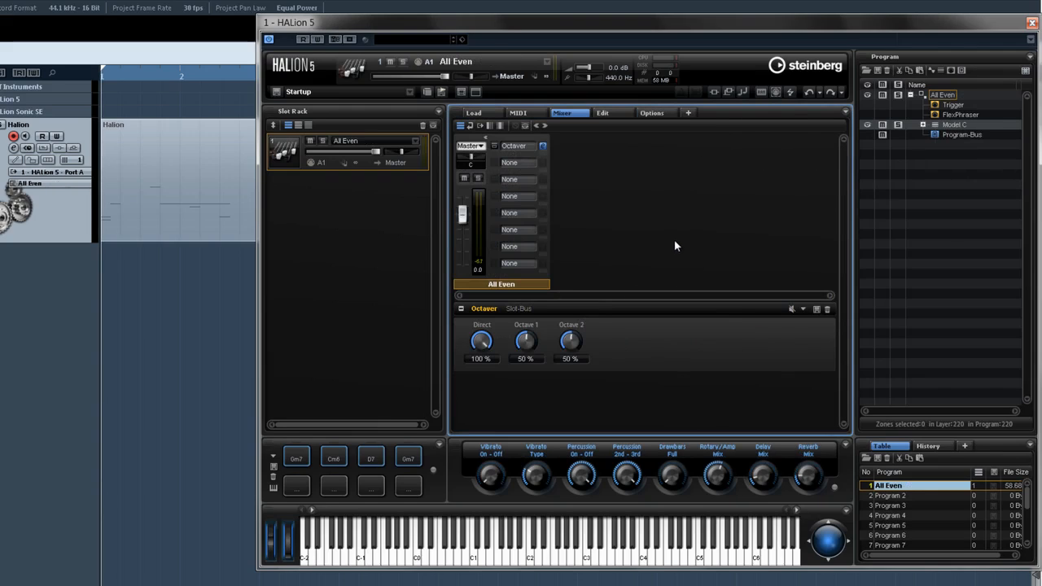
- Show the effects available for All Even's second insert slot in the mixer, including the H3 effects
click(532, 167)
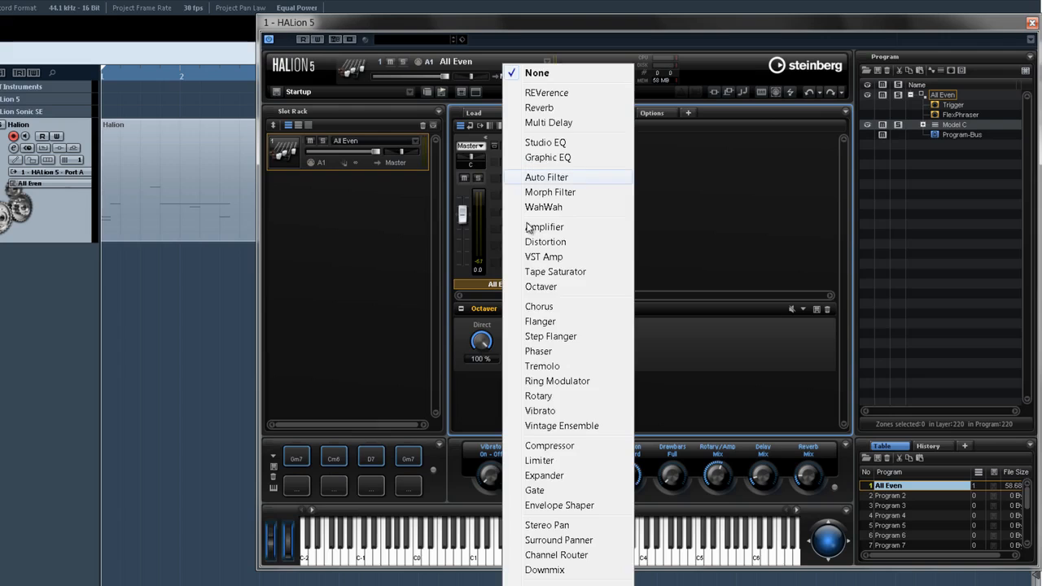
mouse_move(554, 583)
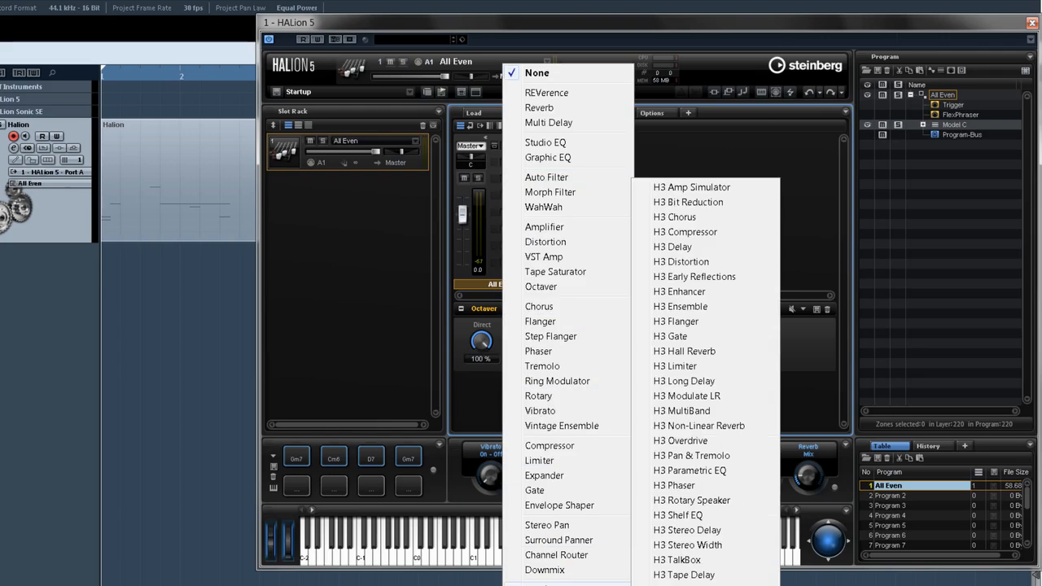